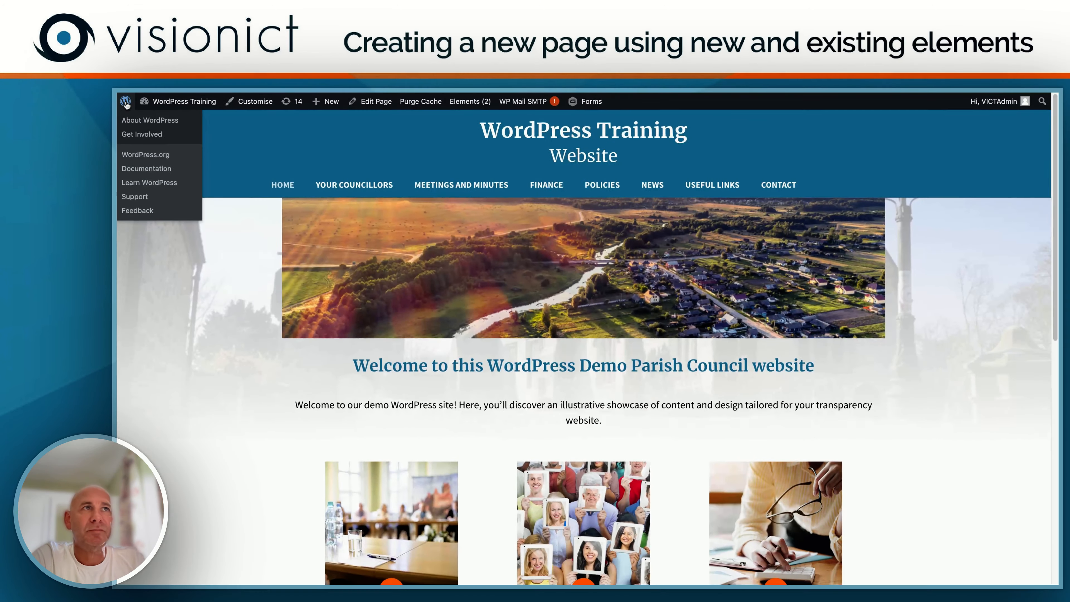
Step: Create a new page titled "The Village Hall" and publish it with public visibility
click(127, 108)
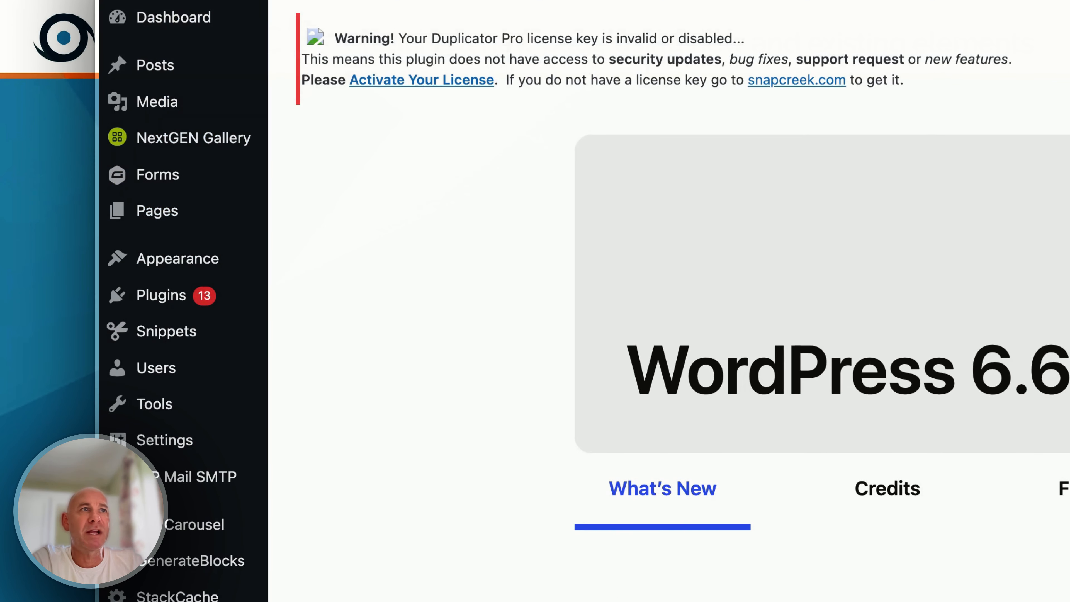
mouse_move(146, 222)
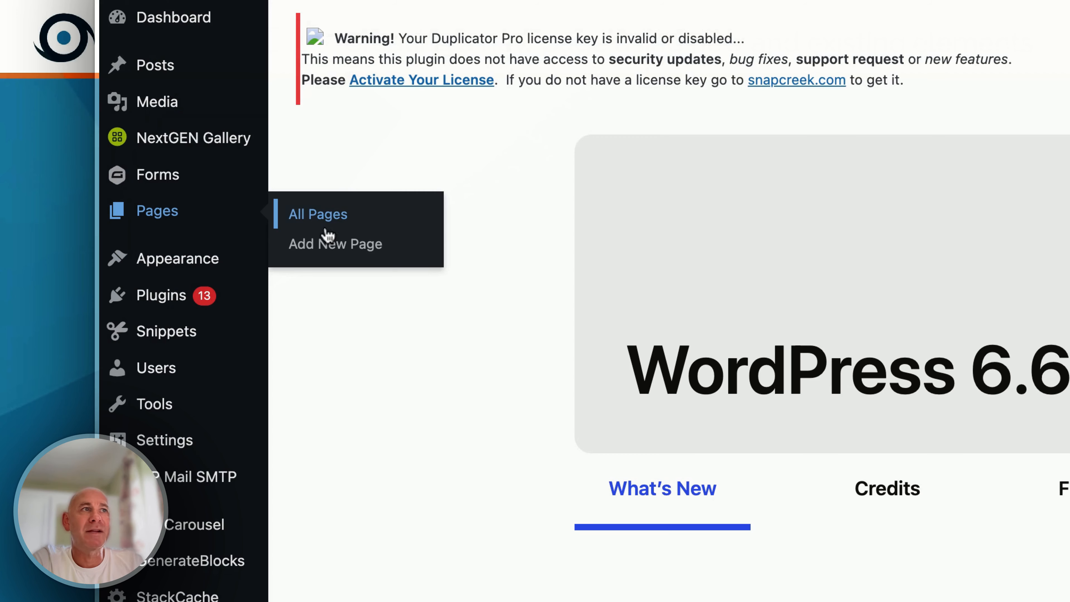
click(327, 249)
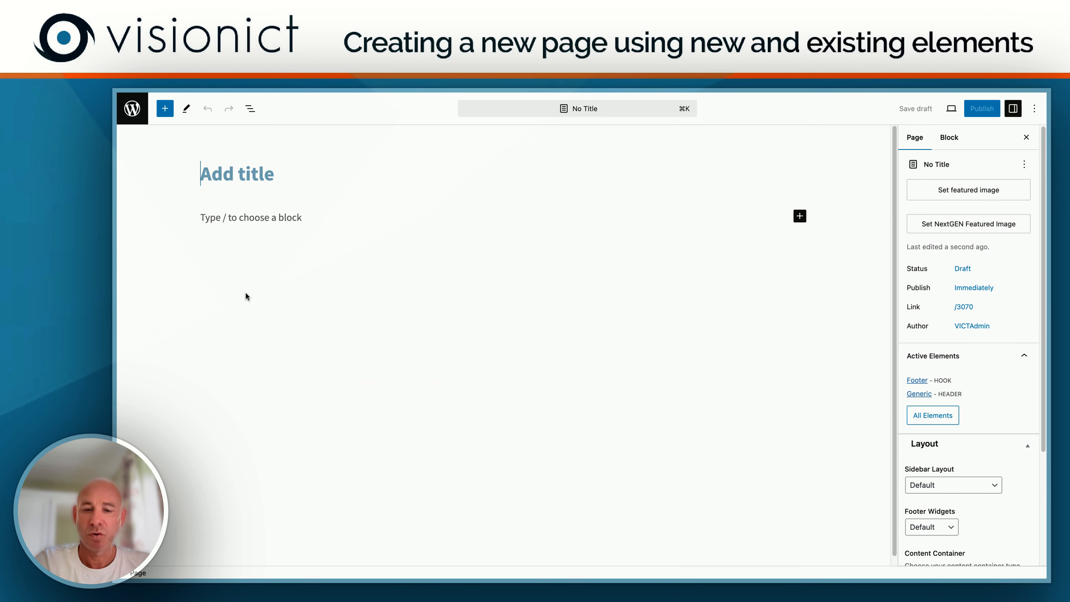
text(The Village)
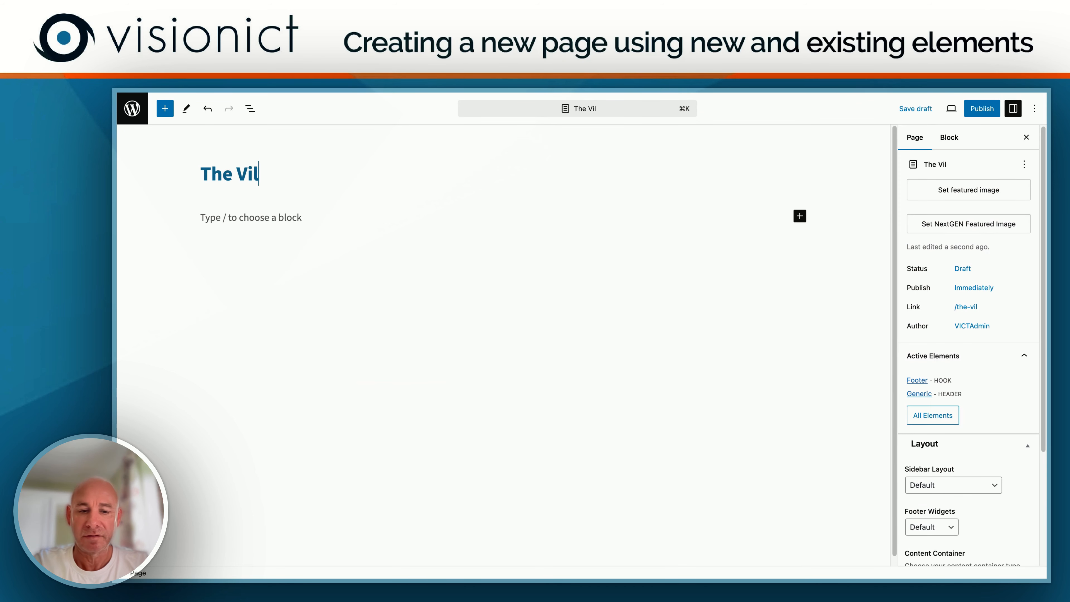
text( Hall)
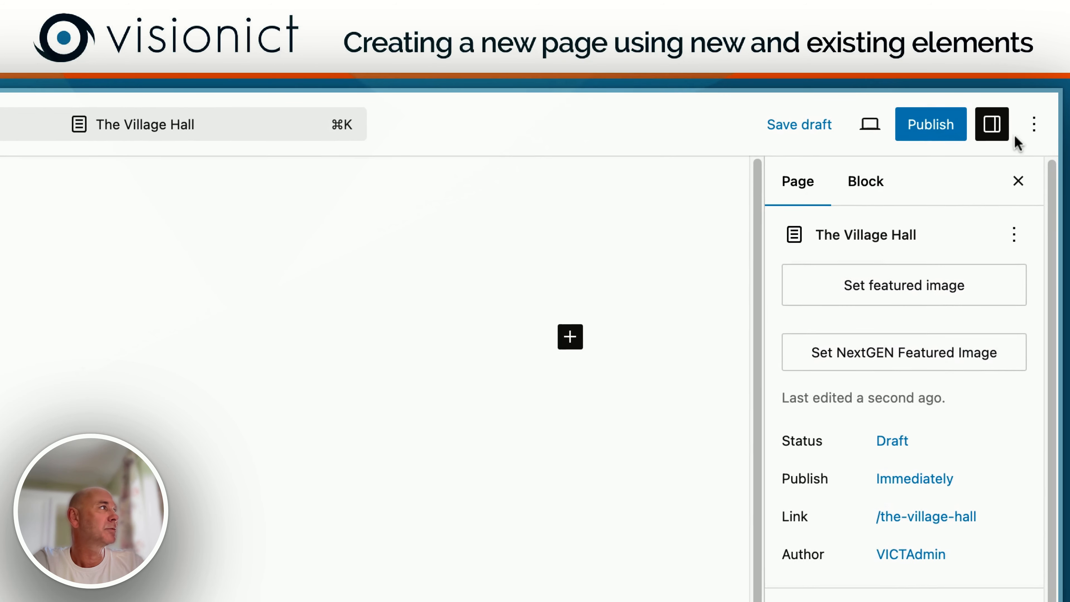
click(933, 136)
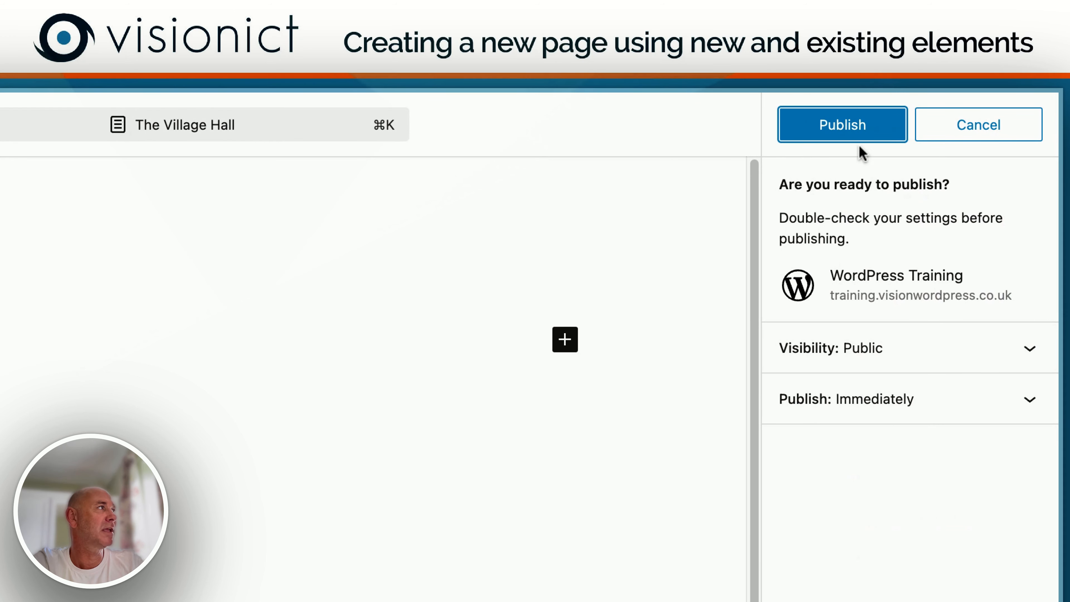
click(839, 129)
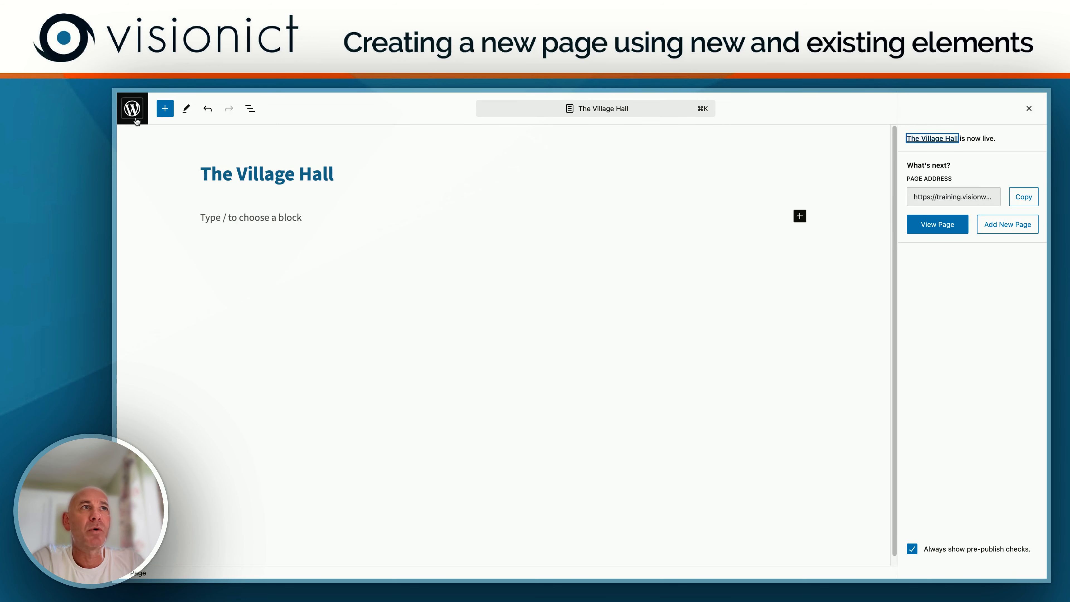
Step: In the site's Main Menu structure, move The Village Hall between Policies and News
click(133, 110)
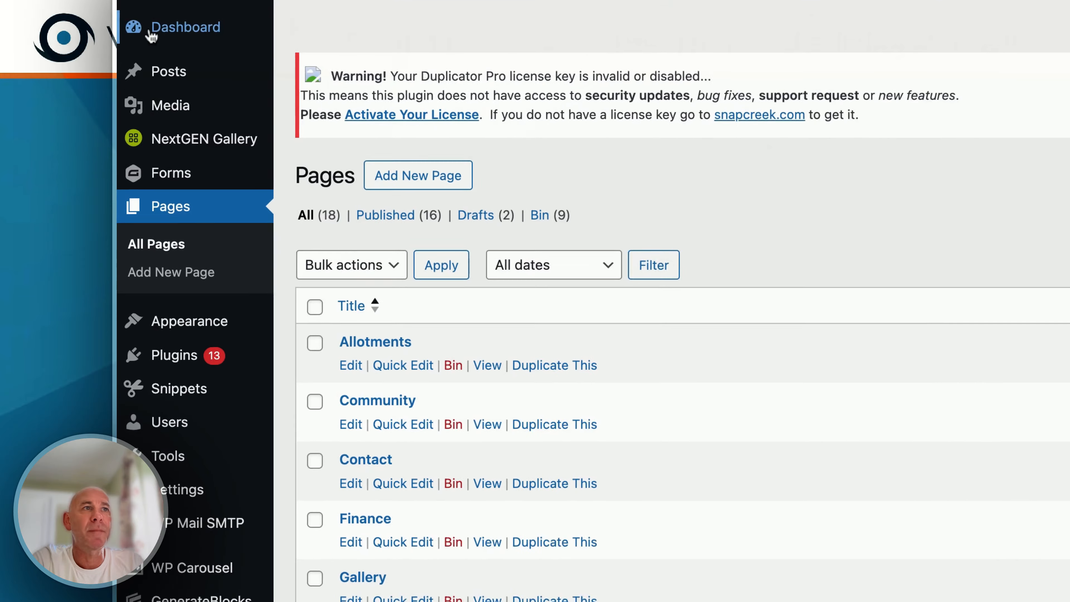
mouse_move(184, 333)
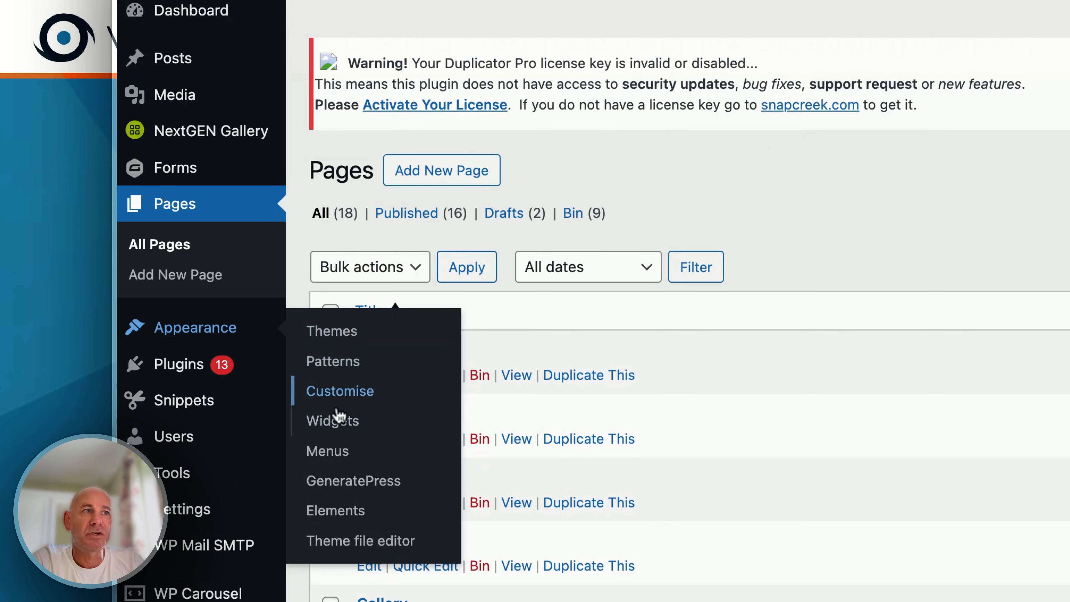
click(328, 453)
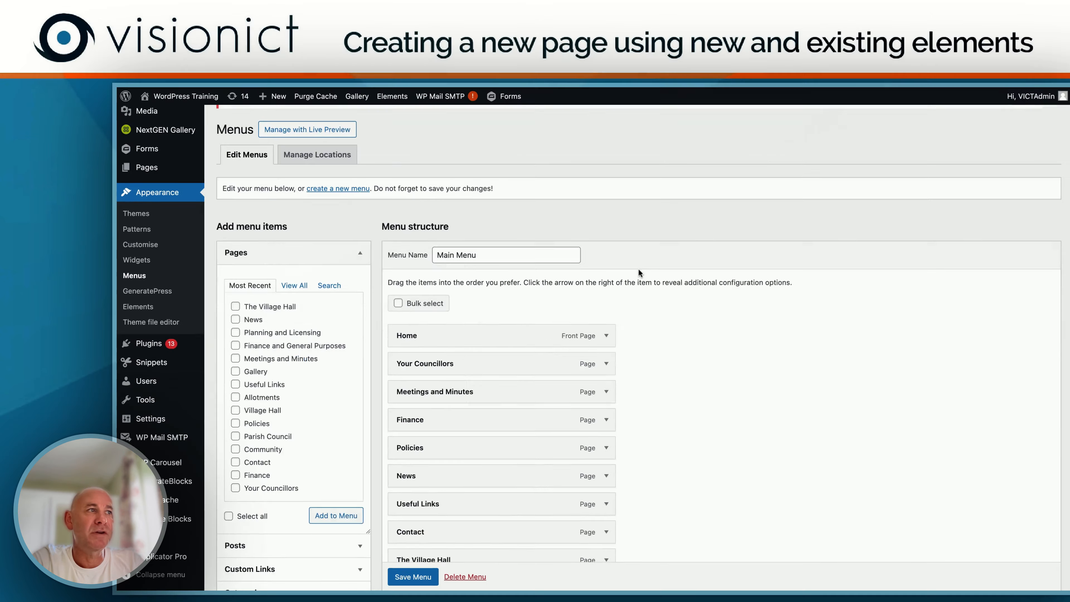
scroll(621, 267, down, 5)
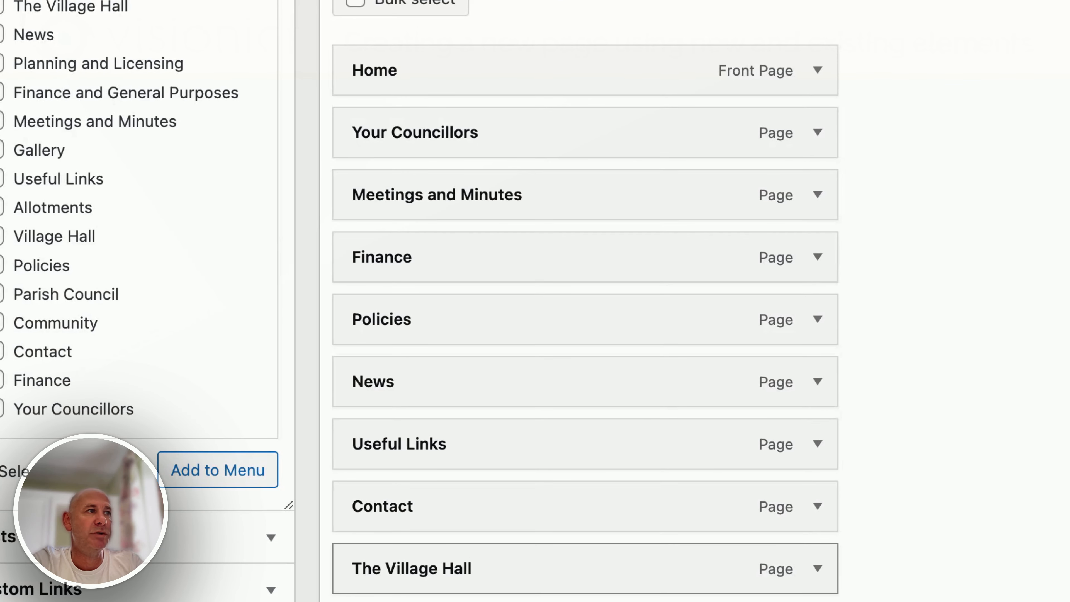
drag(532, 565, 535, 384)
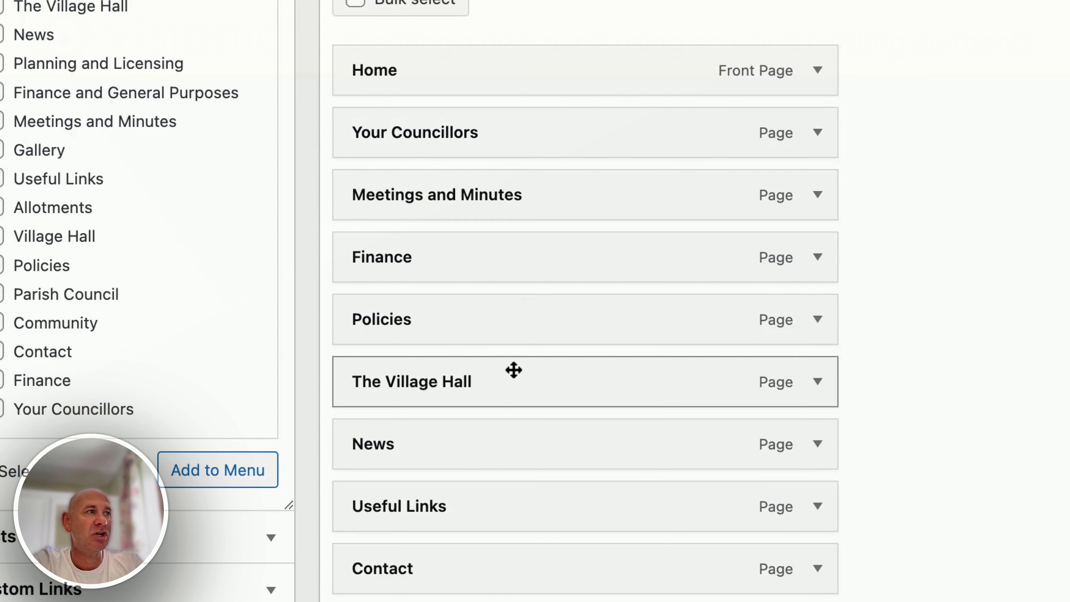
Step: Try The Village Hall as a sub item of Policies, return it to the top level, and save the menu
drag(514, 371, 578, 377)
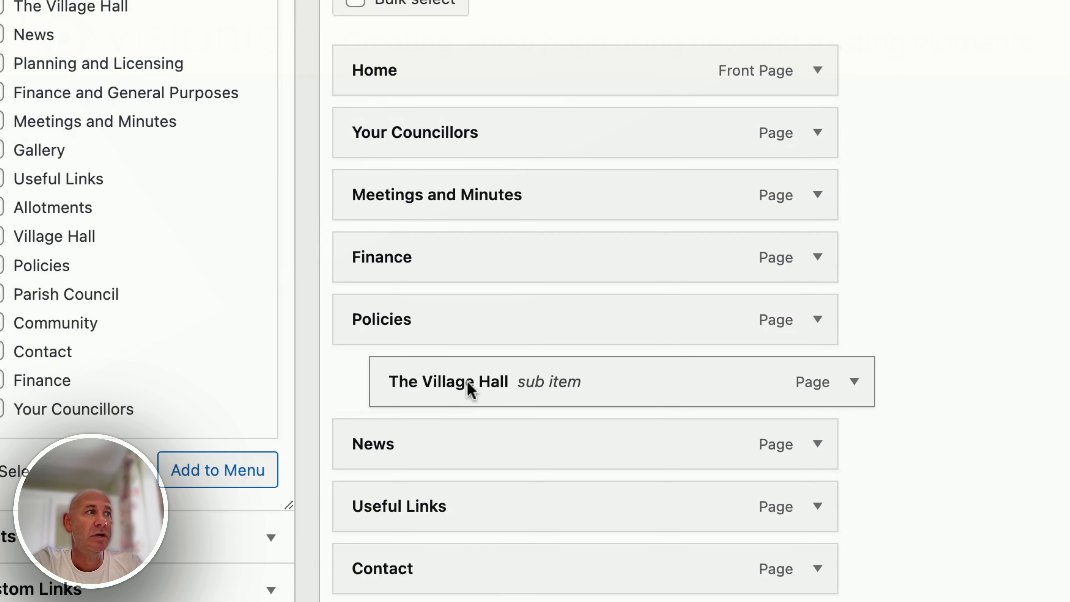
drag(471, 387, 433, 383)
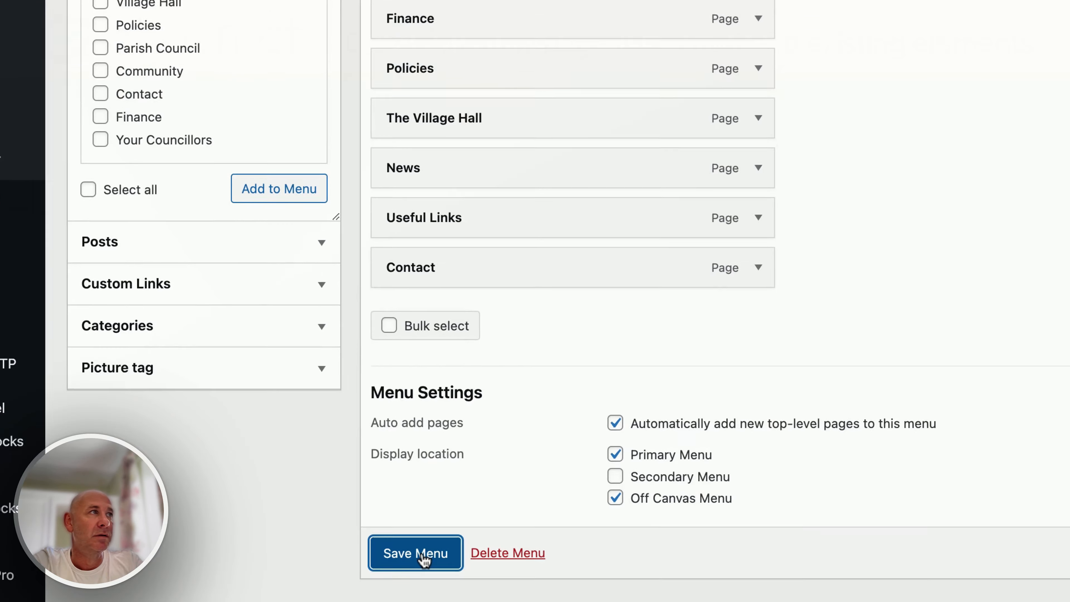
click(423, 559)
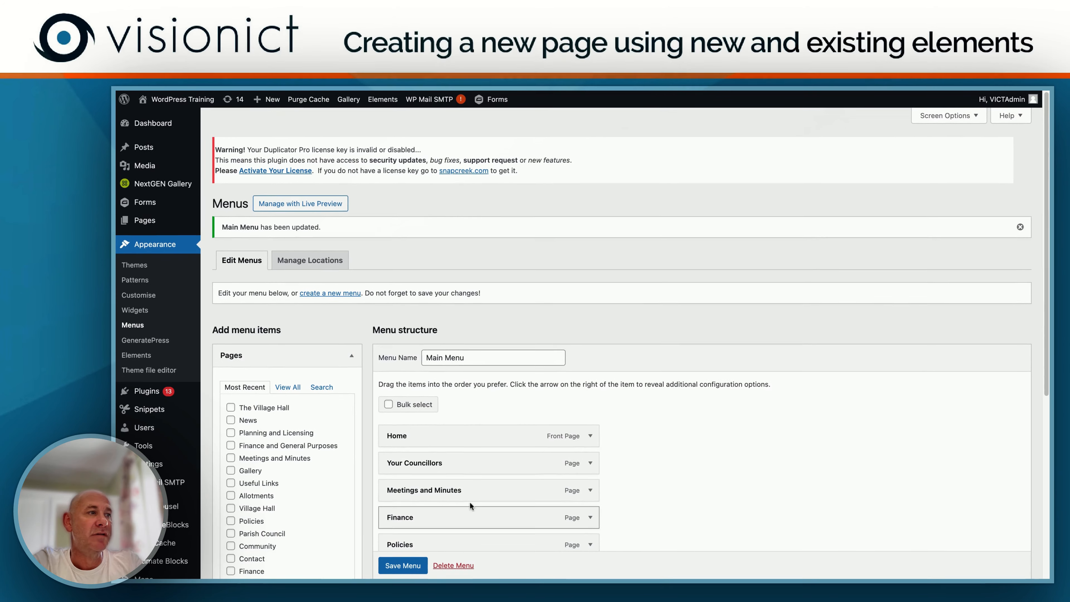
Step: Visit the live site and view The Village Hall page through its navigation
mouse_move(162, 105)
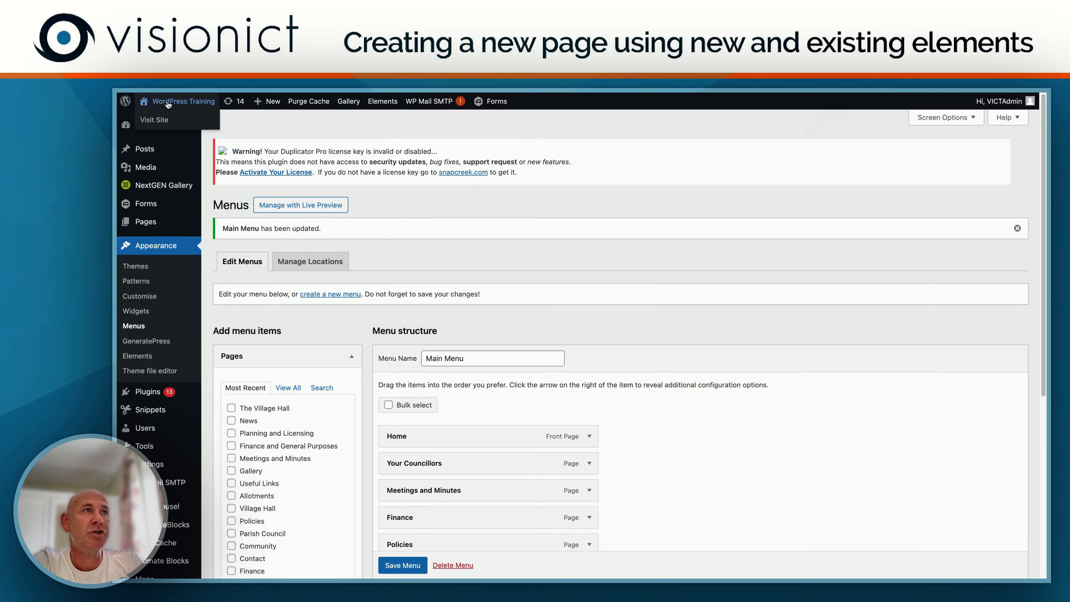
click(156, 121)
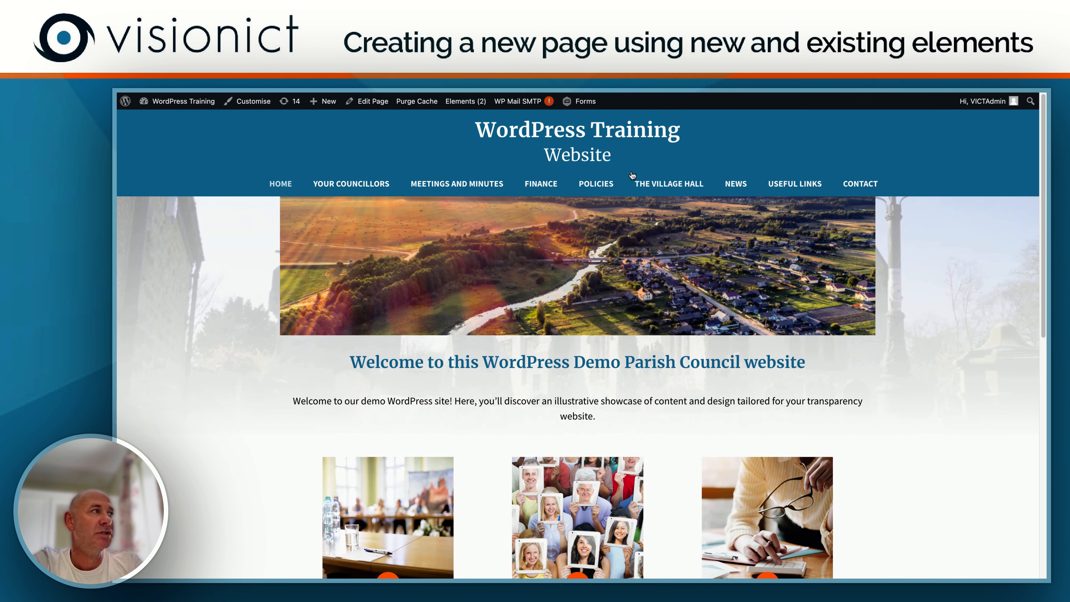
click(669, 184)
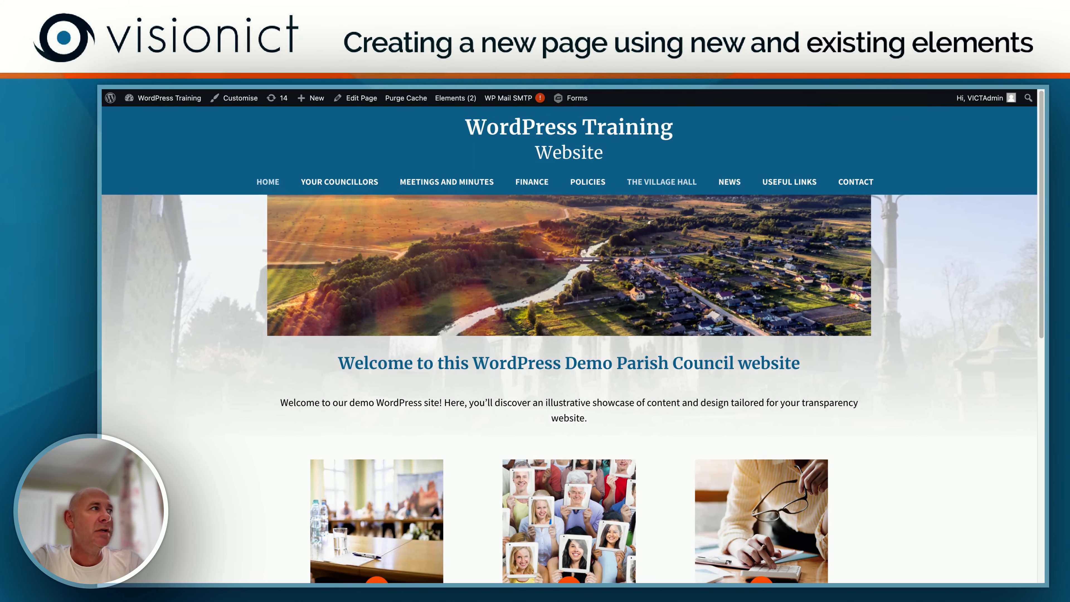
click(660, 184)
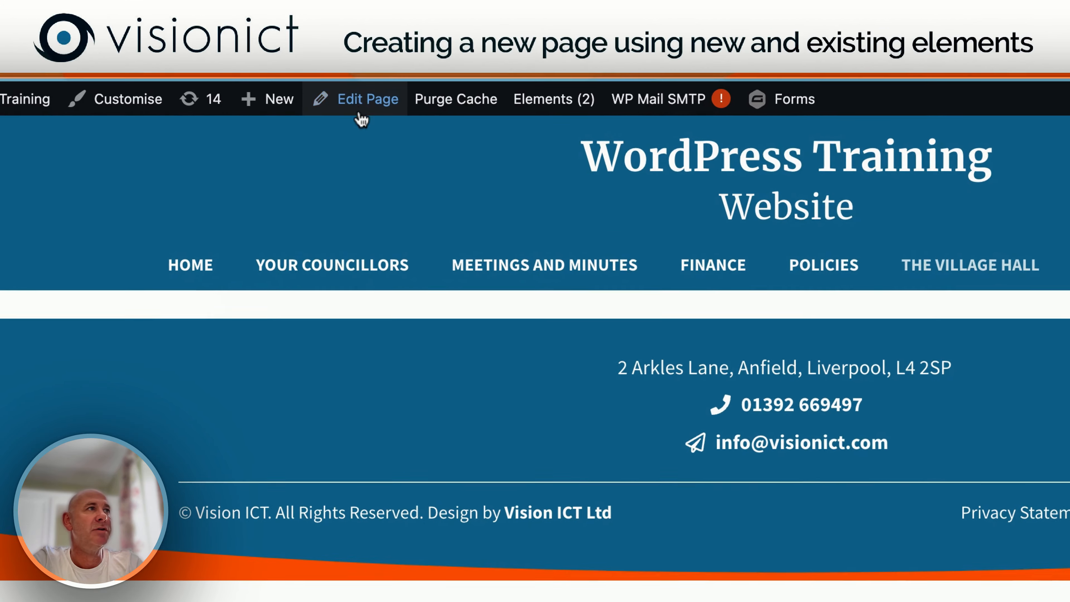
Step: Open The Village Hall page for editing and add a Container block to its empty content area
mouse_move(357, 99)
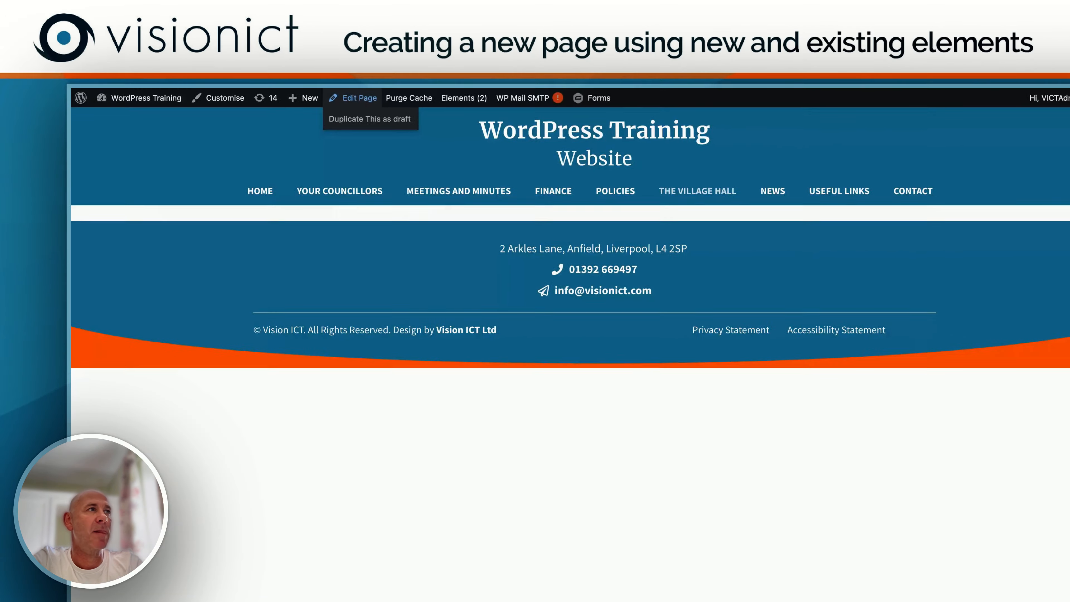
click(358, 99)
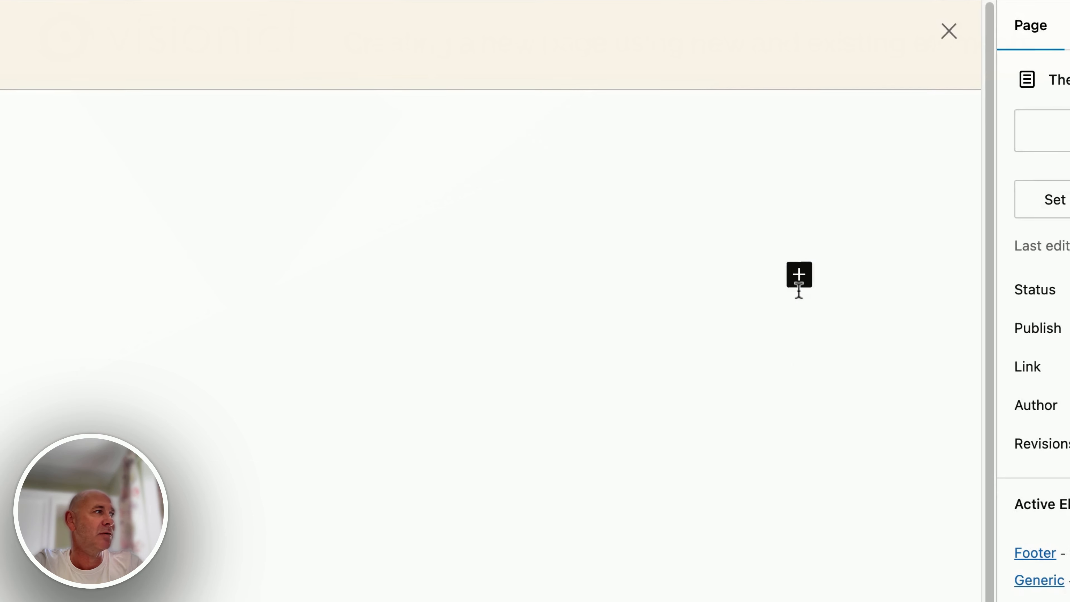
click(799, 277)
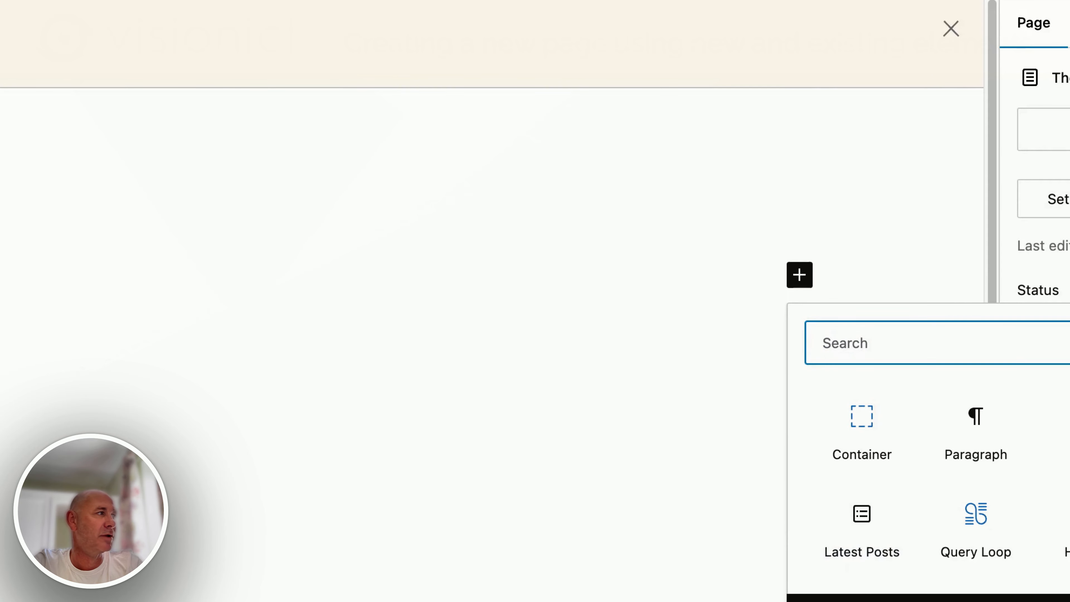
click(862, 420)
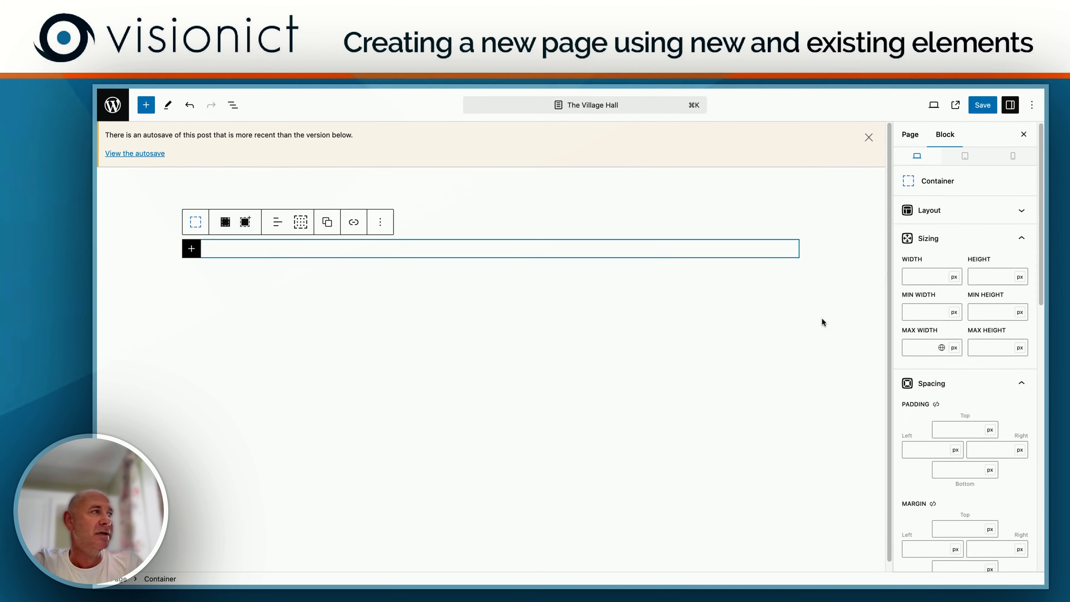
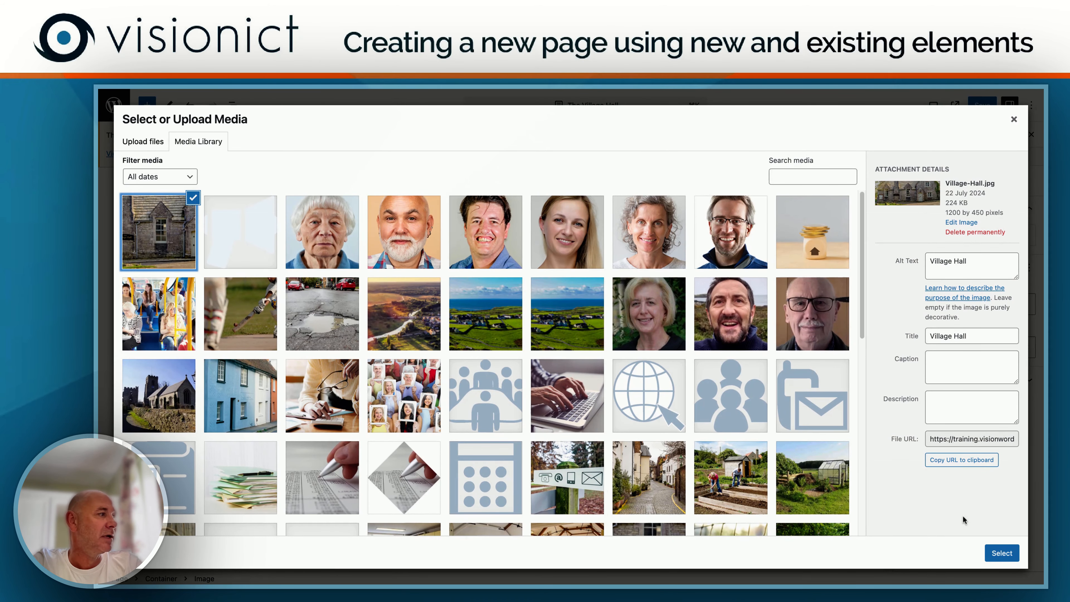
Step: Insert Village-Hall.jpg into the Container and examine the Container and Image nesting in the document overview
click(1003, 553)
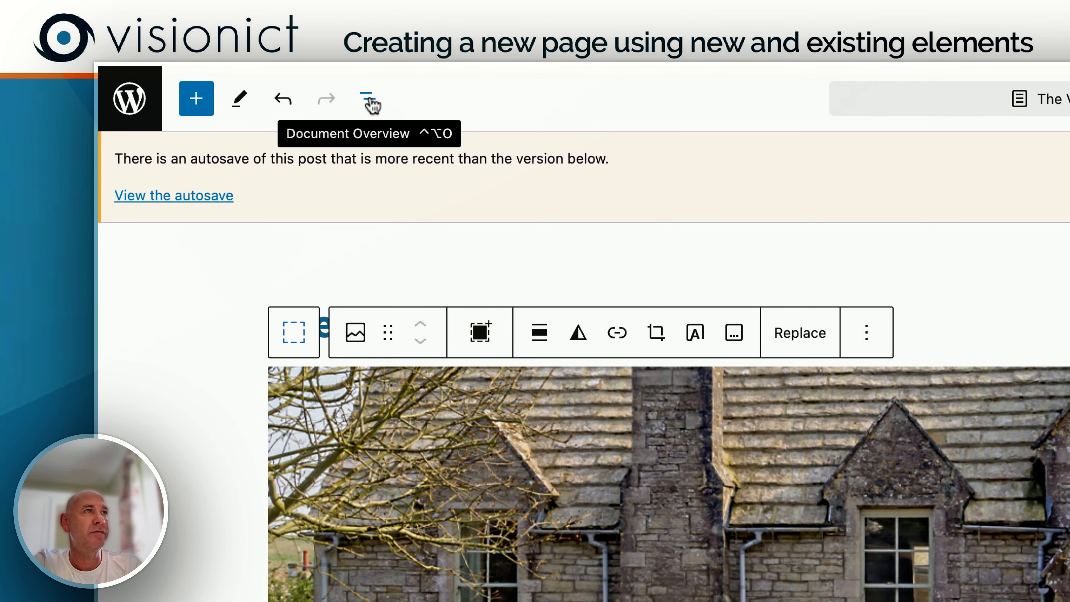
click(371, 104)
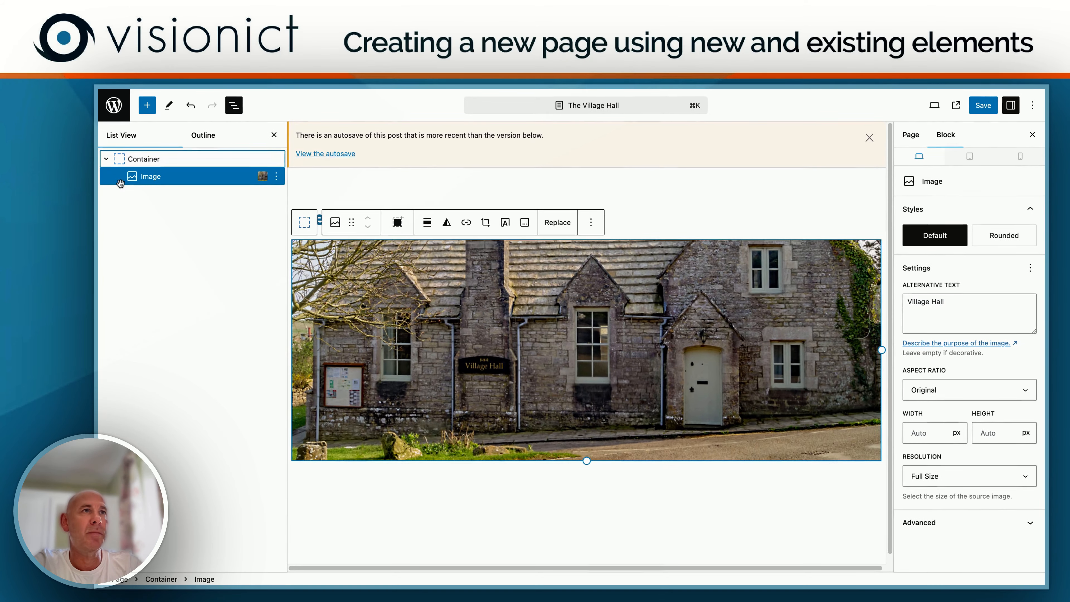
click(108, 160)
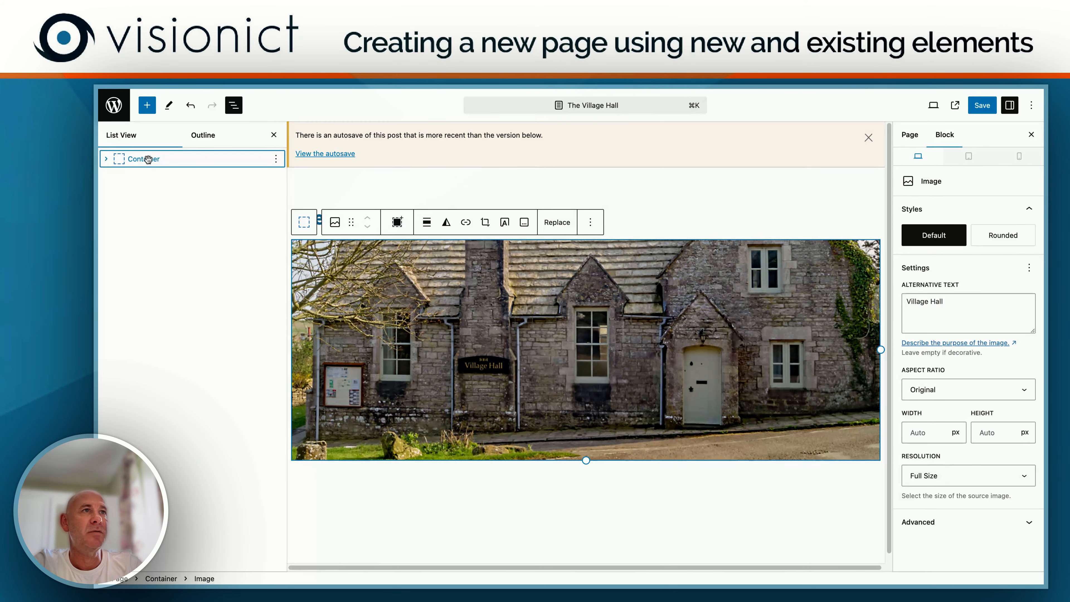
click(107, 160)
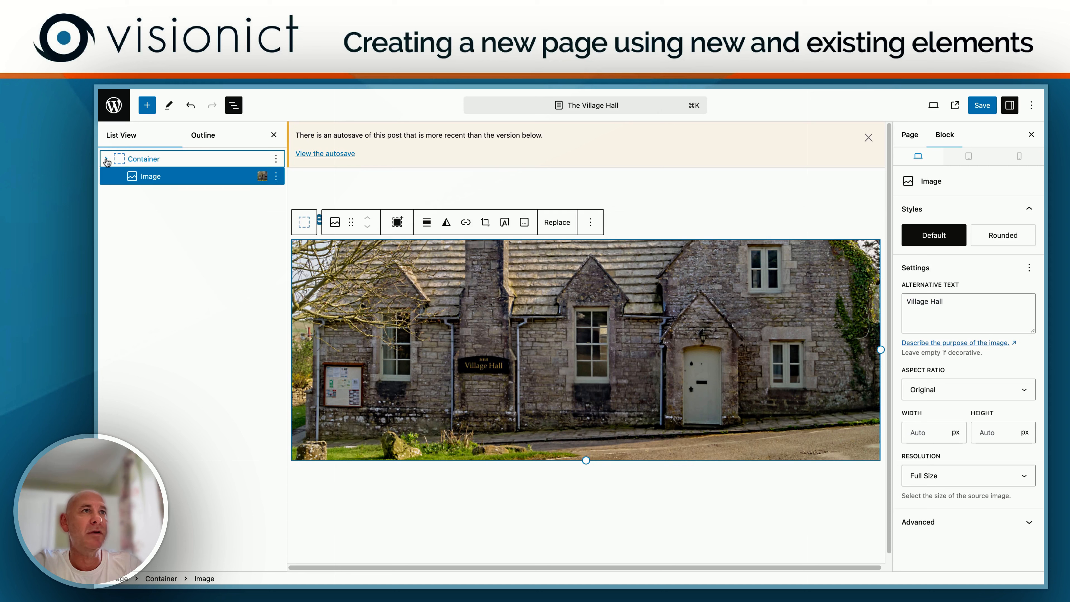
click(148, 160)
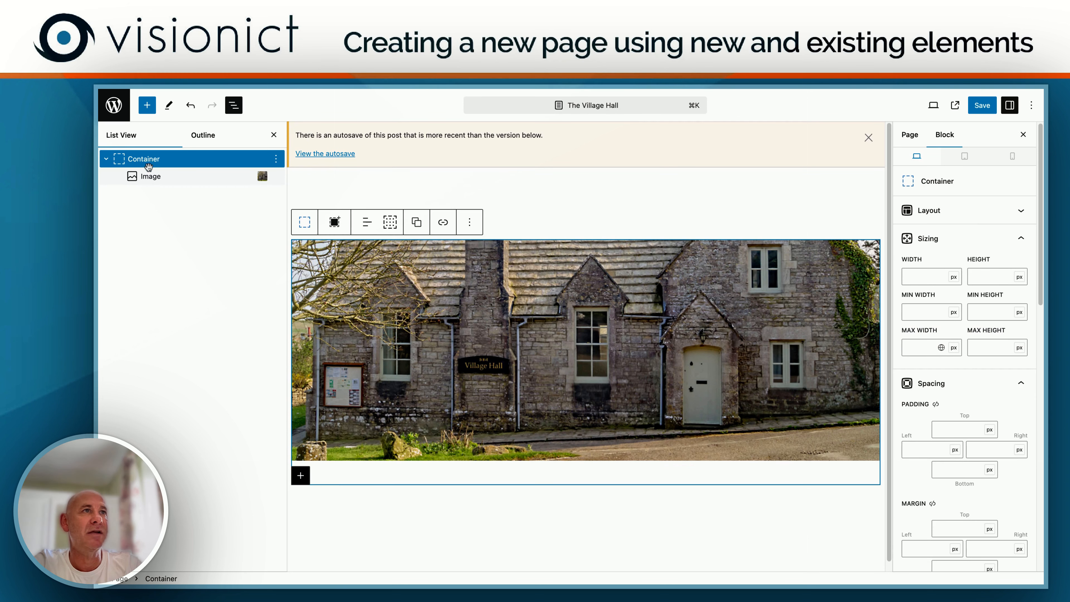
click(151, 175)
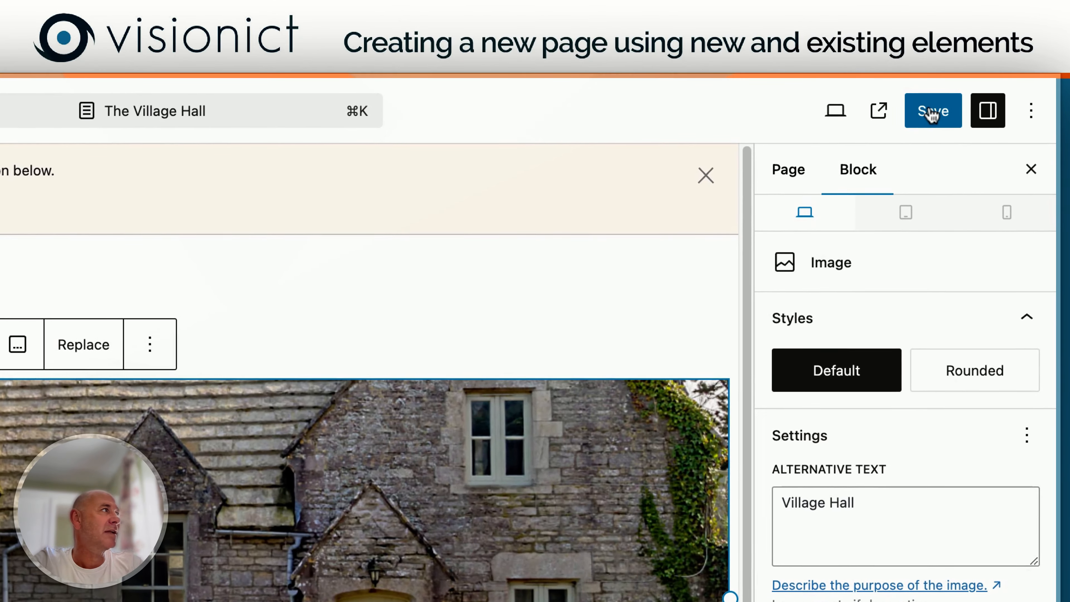
Step: Save The Village Hall page and view it on the live site
click(932, 113)
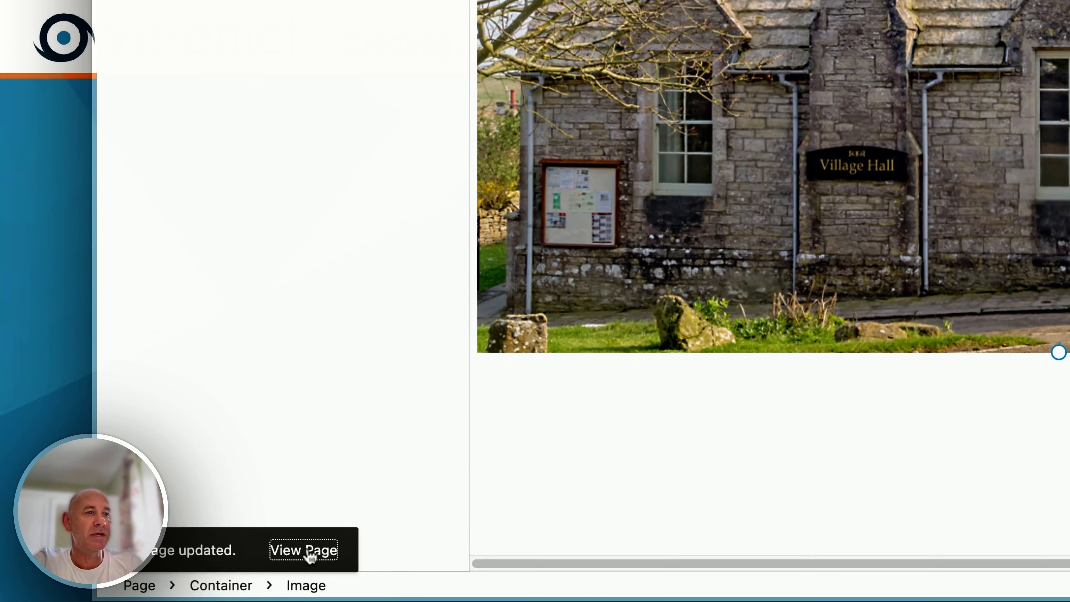
click(307, 548)
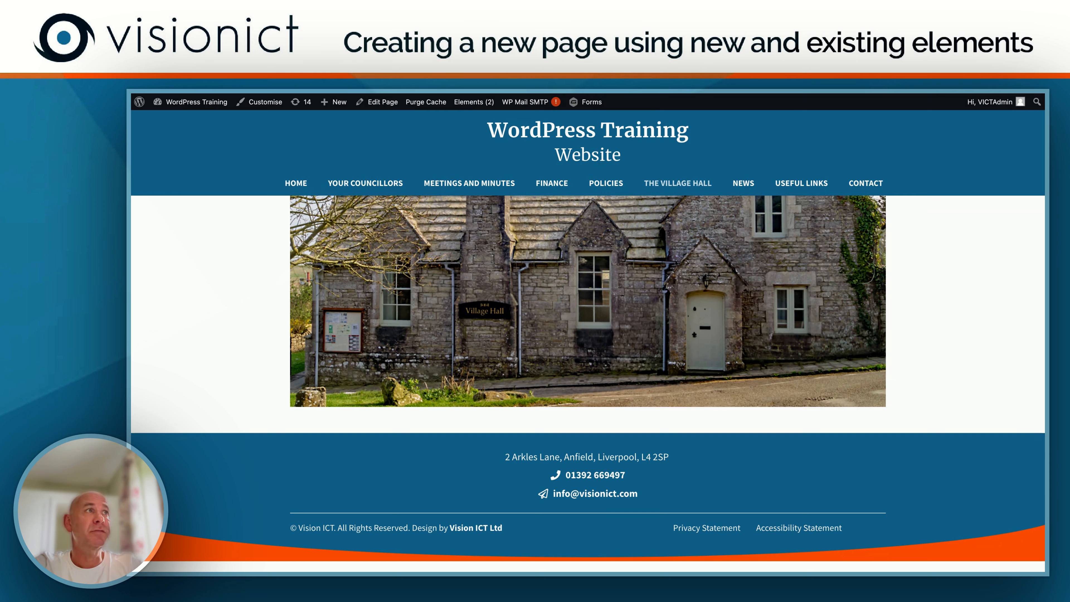
Step: Reopen The Village Hall page for editing and add a second Container block below the building image
mouse_move(379, 102)
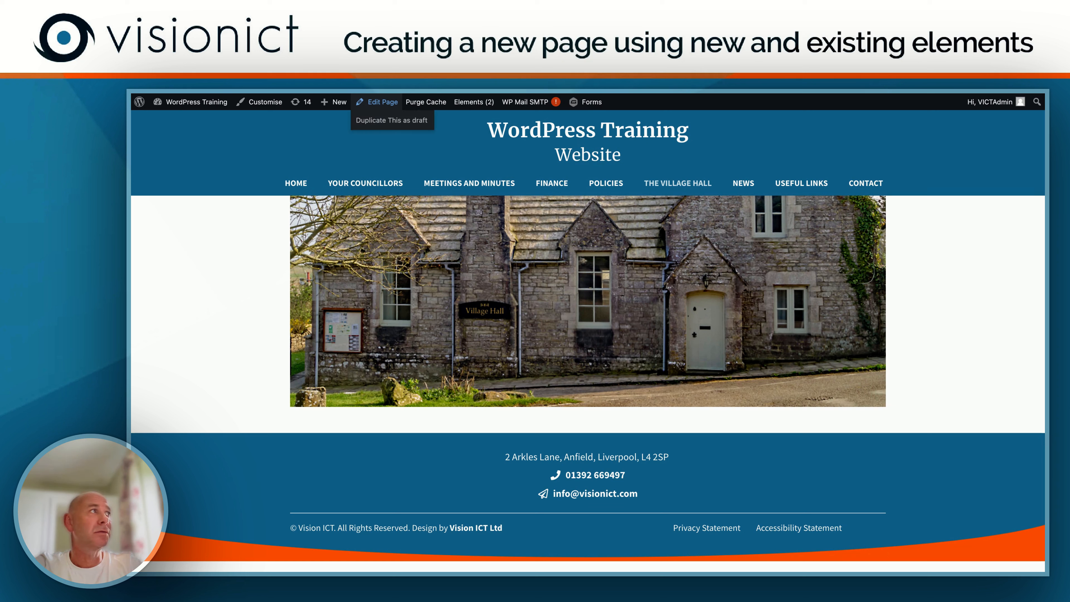
click(379, 102)
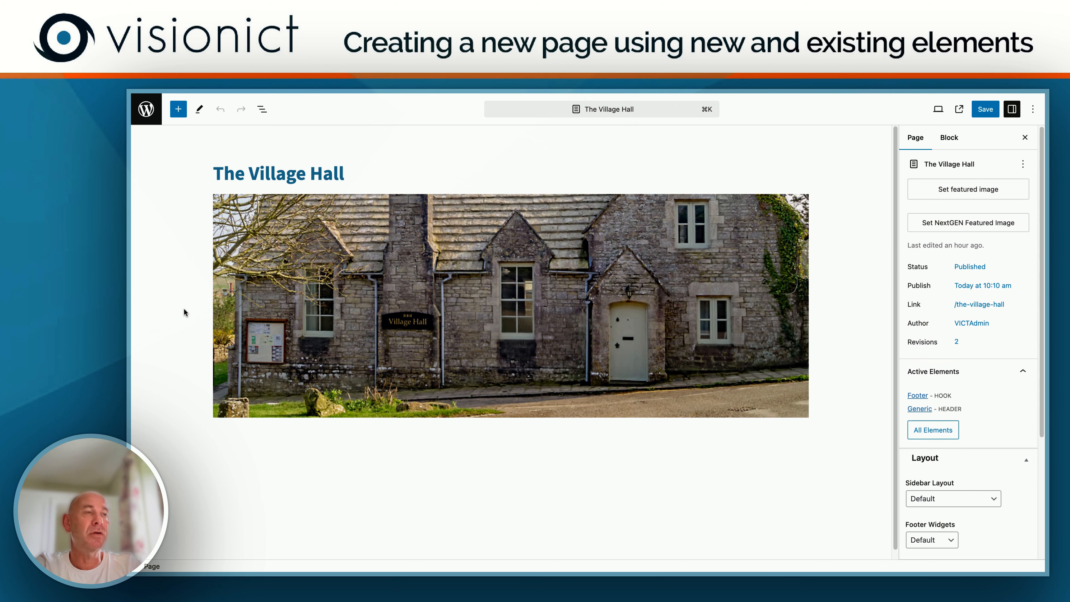
scroll(183, 311, down, 1)
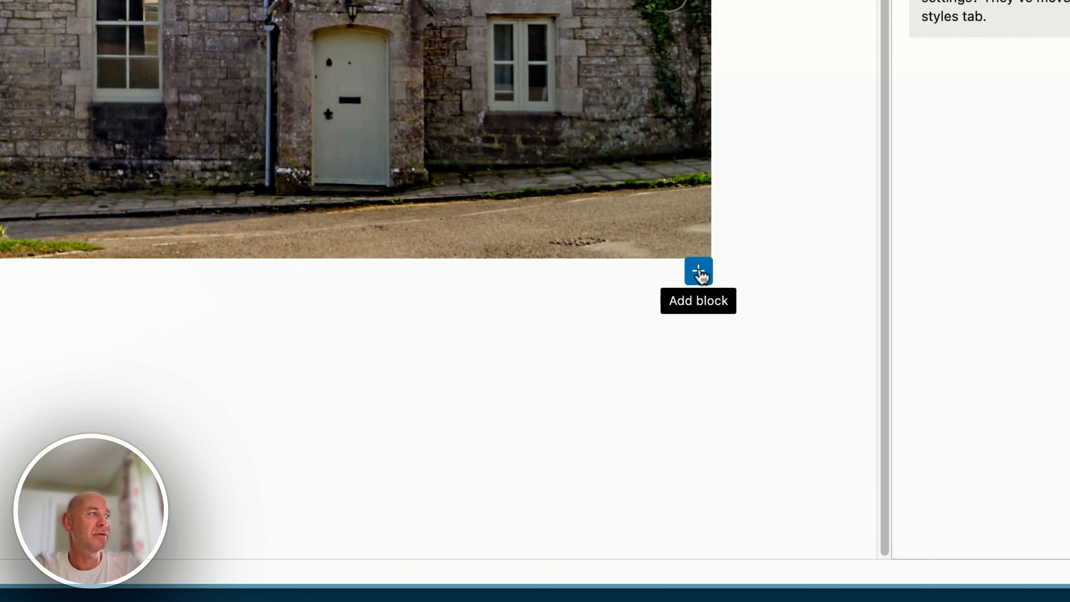
click(803, 416)
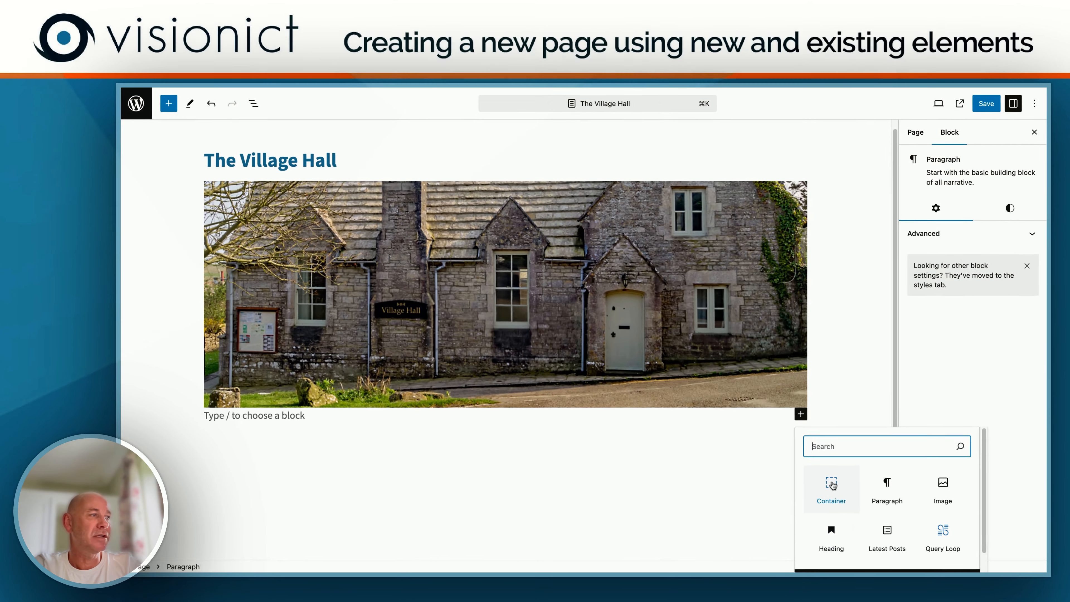
click(759, 415)
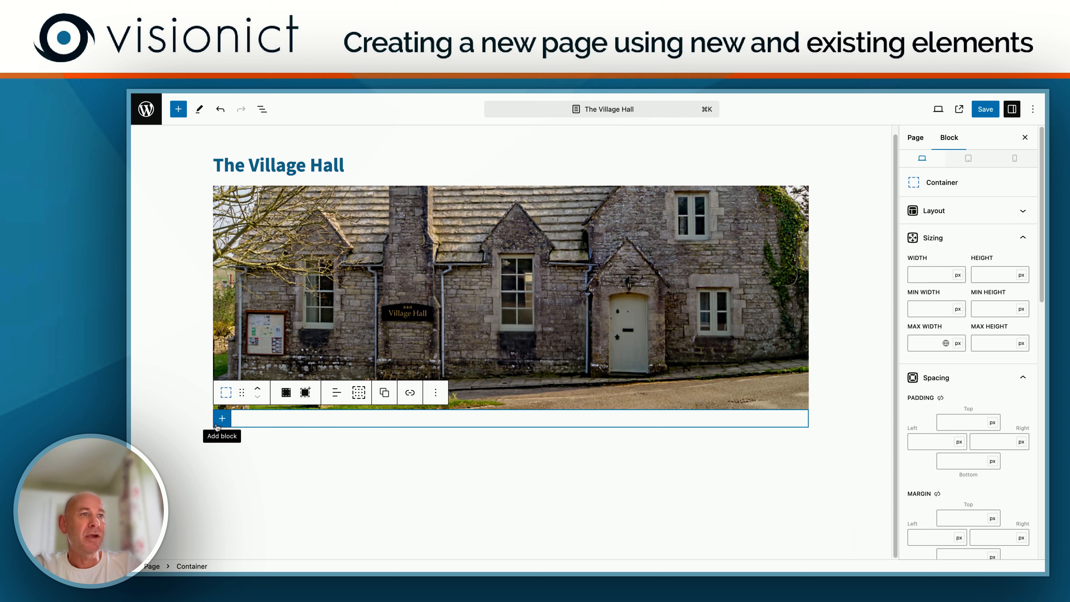
Step: Add a two-column Grid with a wide left and narrow right container to the new Container, with a 20 px horizontal gap
click(222, 419)
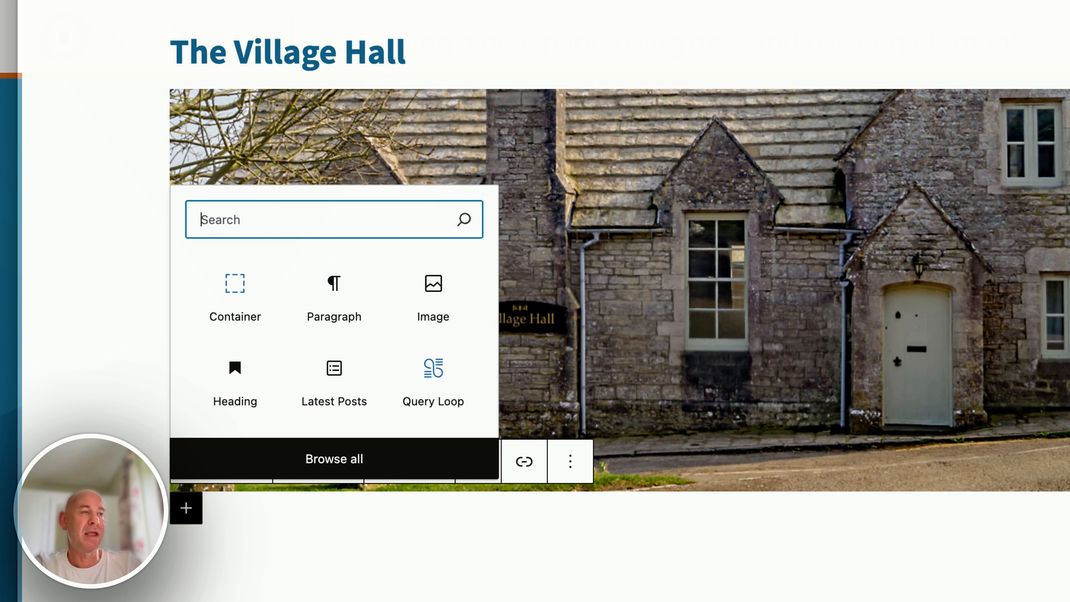
text(G)
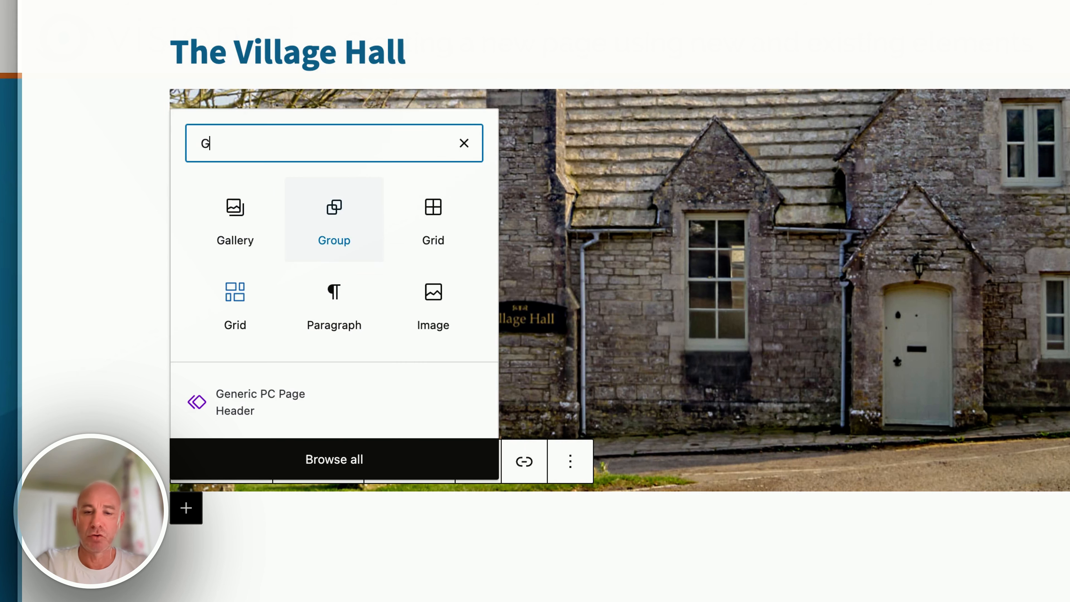
text(rid)
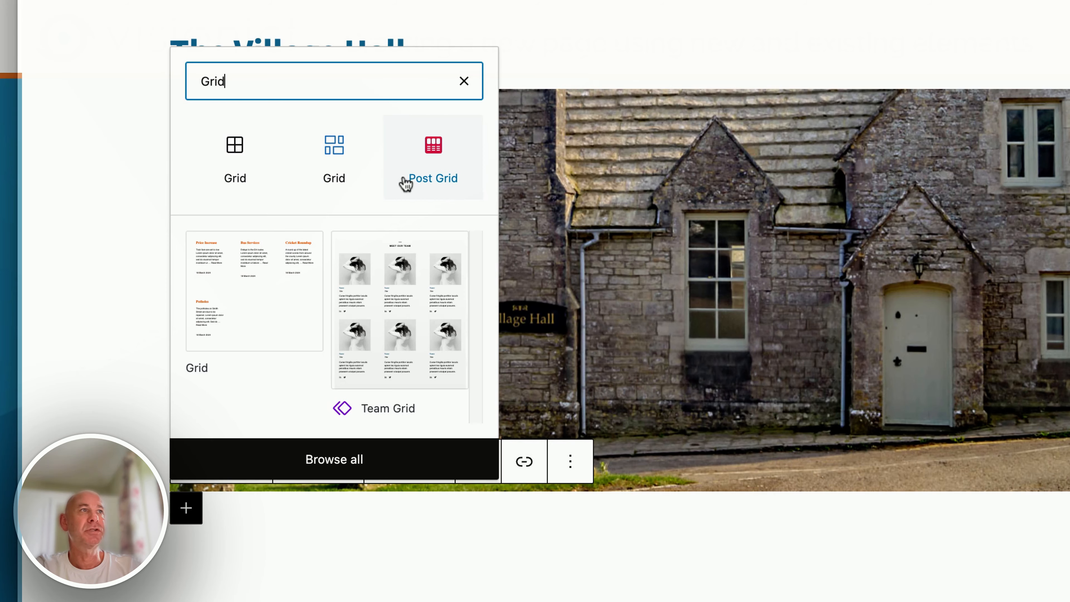
click(334, 148)
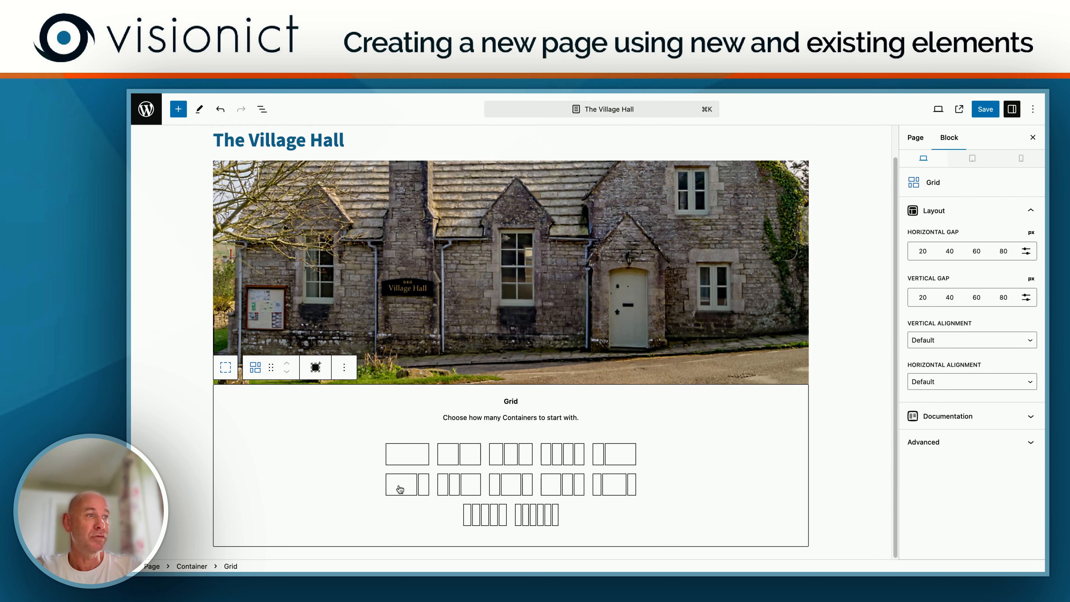
click(409, 487)
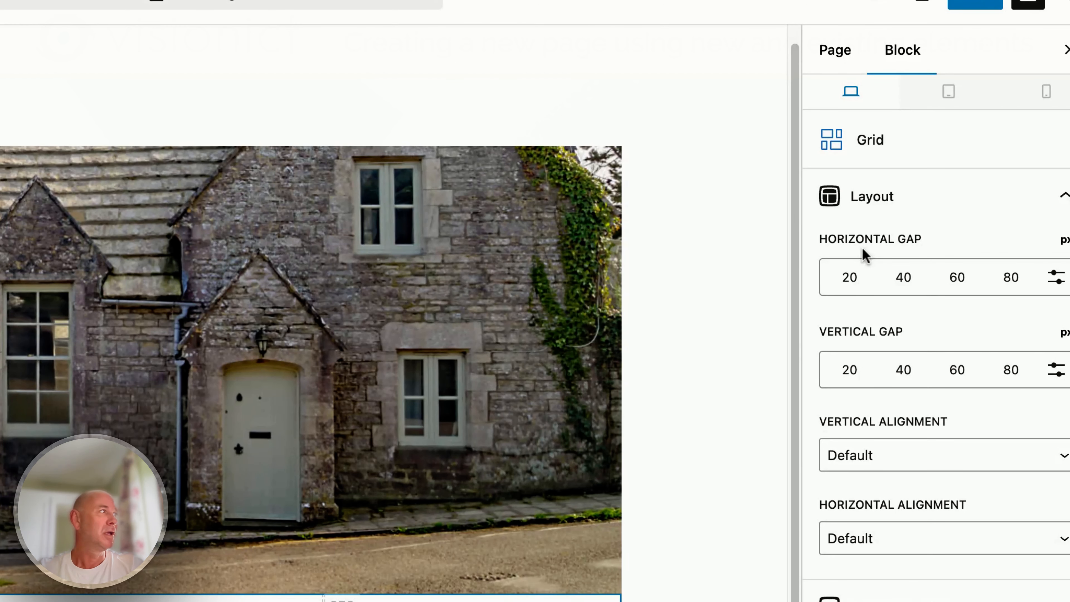
click(853, 284)
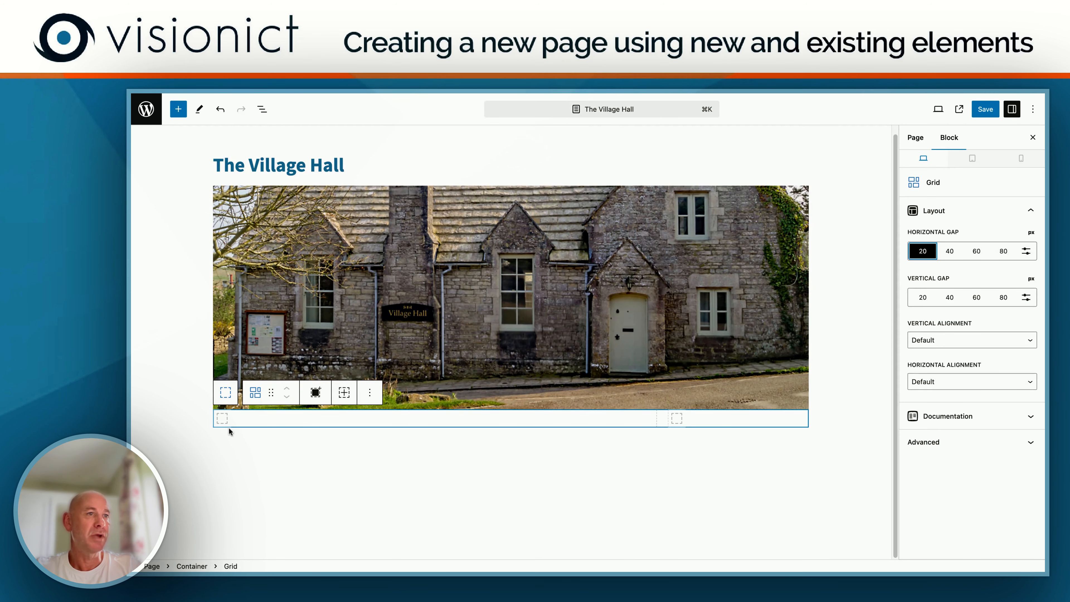
Step: Add a Heading block inside the wide left container of the grid
click(222, 419)
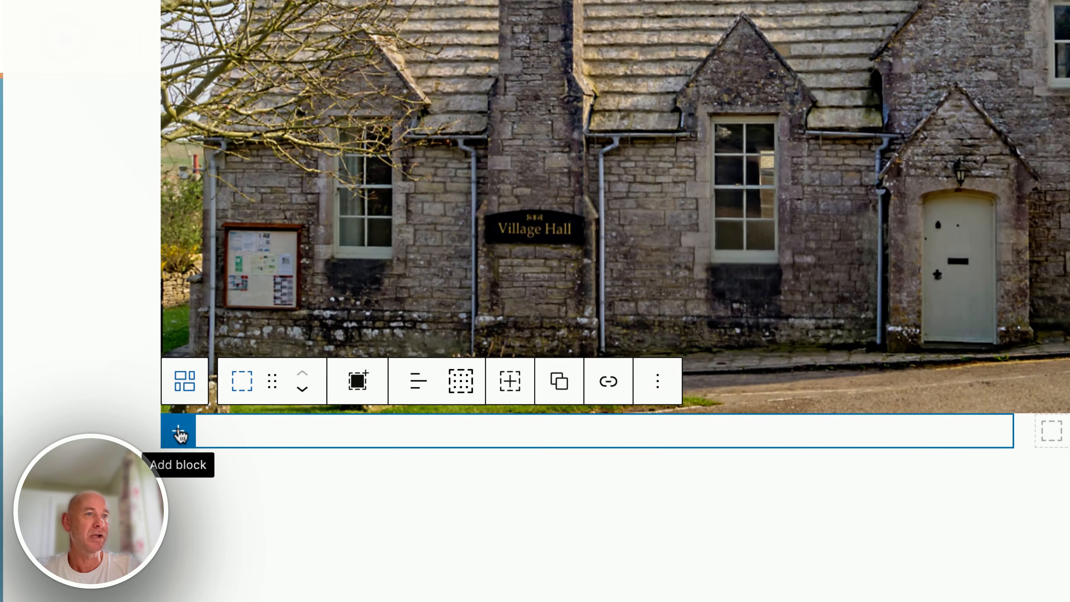
click(222, 419)
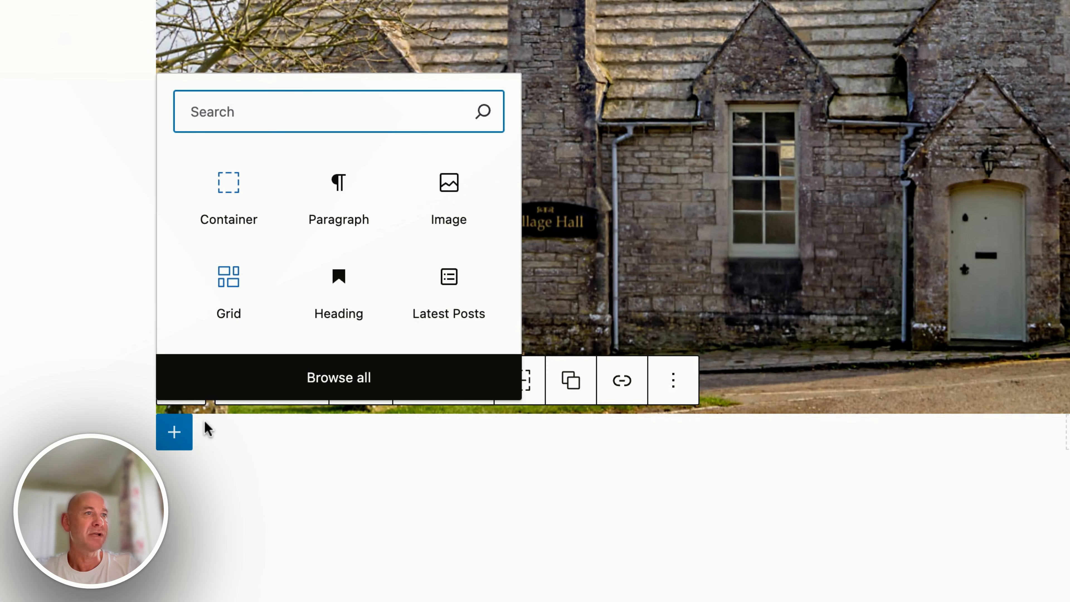
click(261, 420)
click(176, 432)
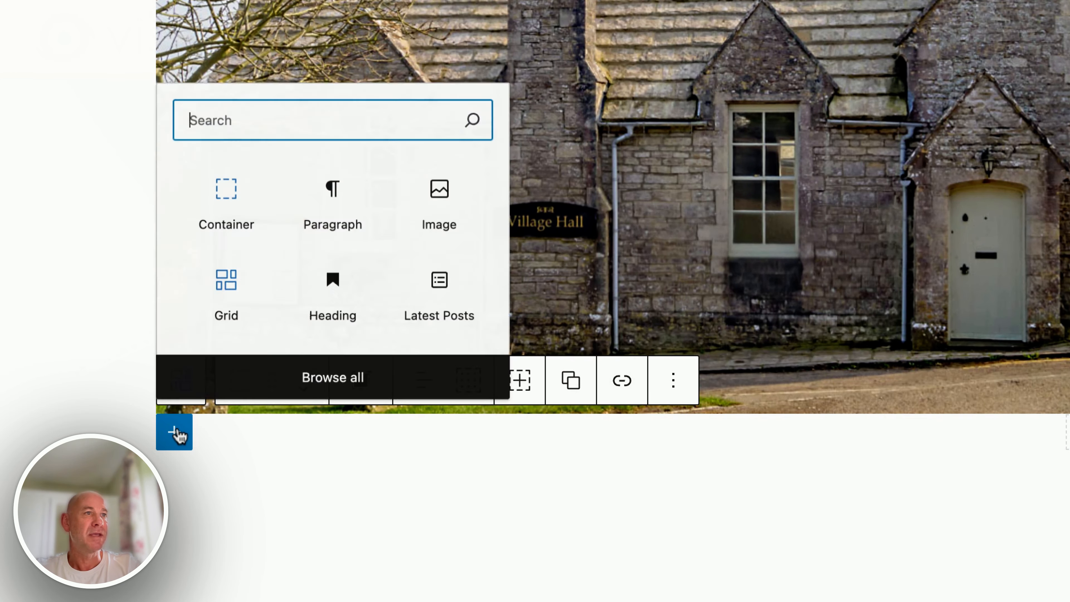
click(341, 288)
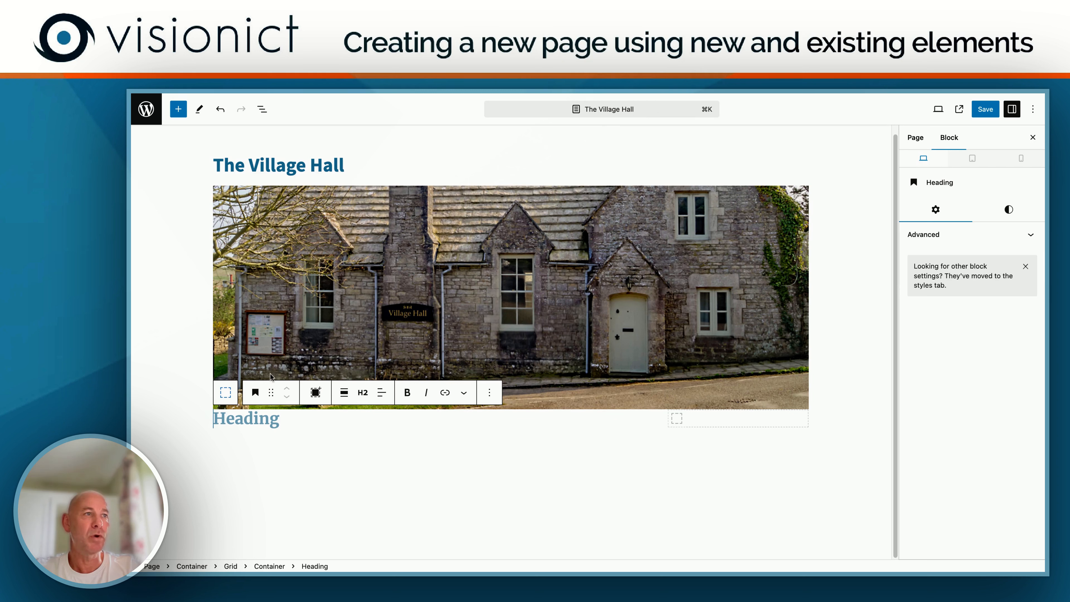
Step: Try Heading 4 as the new heading's level and set it back to Heading 2
click(363, 393)
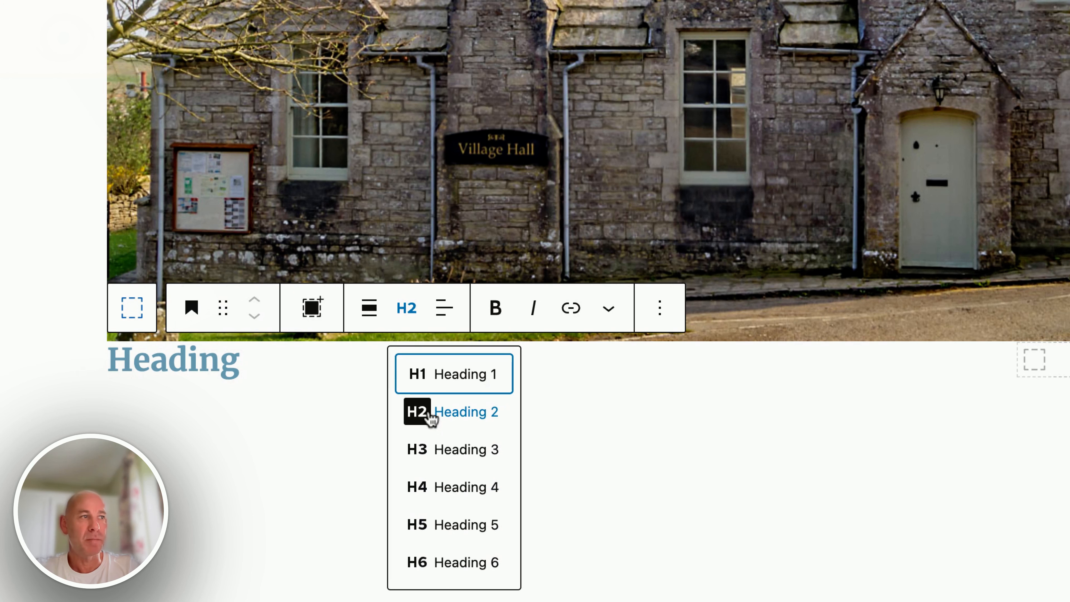
click(449, 489)
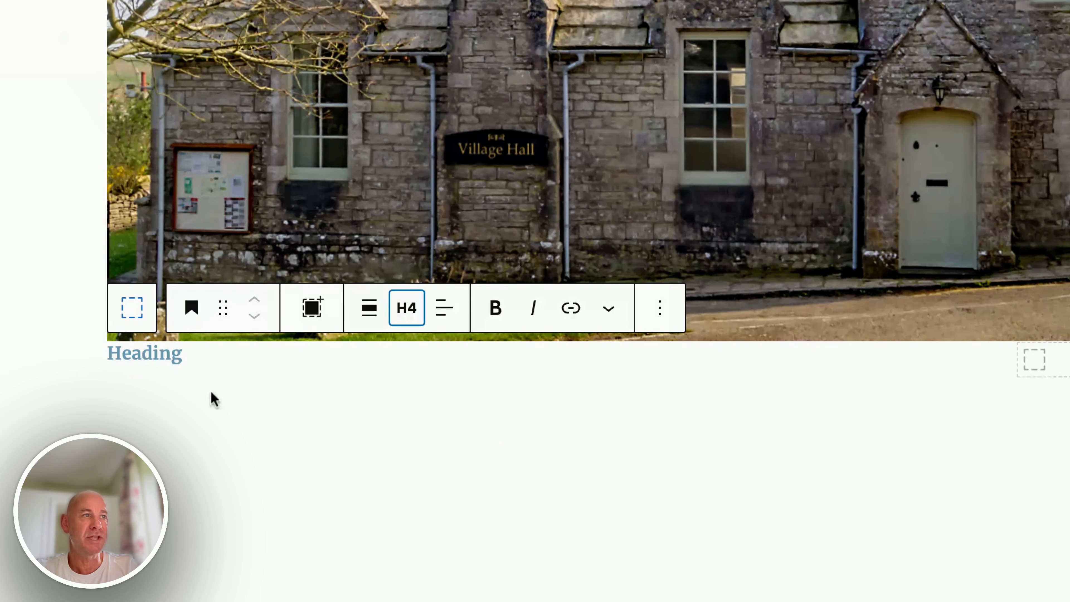
click(407, 312)
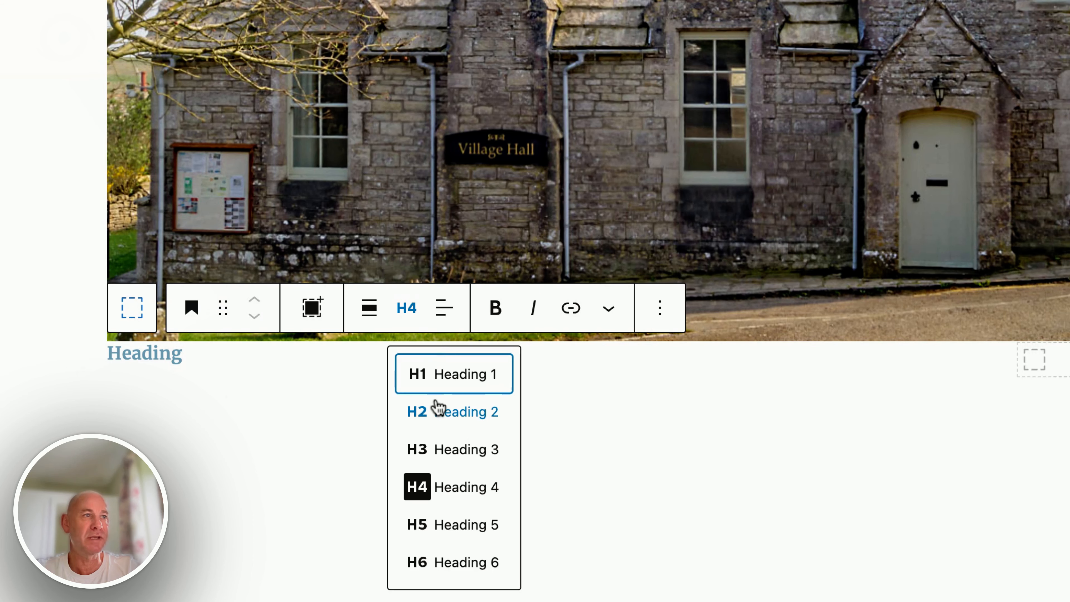
click(438, 410)
Step: Enter "Our Village Hall" as the heading text in the left grid container and save the page
click(240, 361)
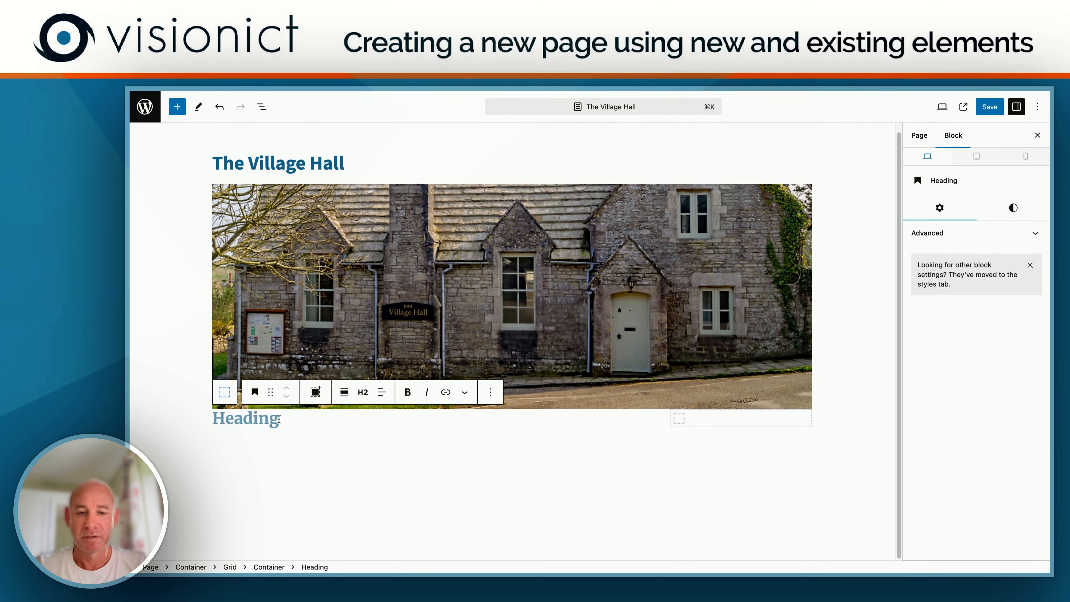
text(Our )
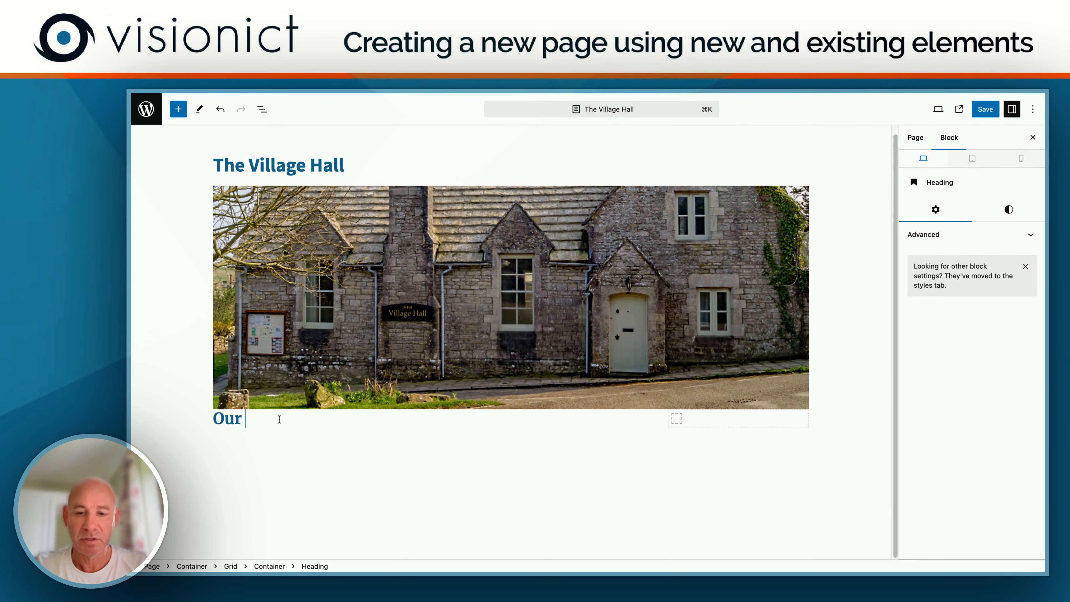
text(Village H)
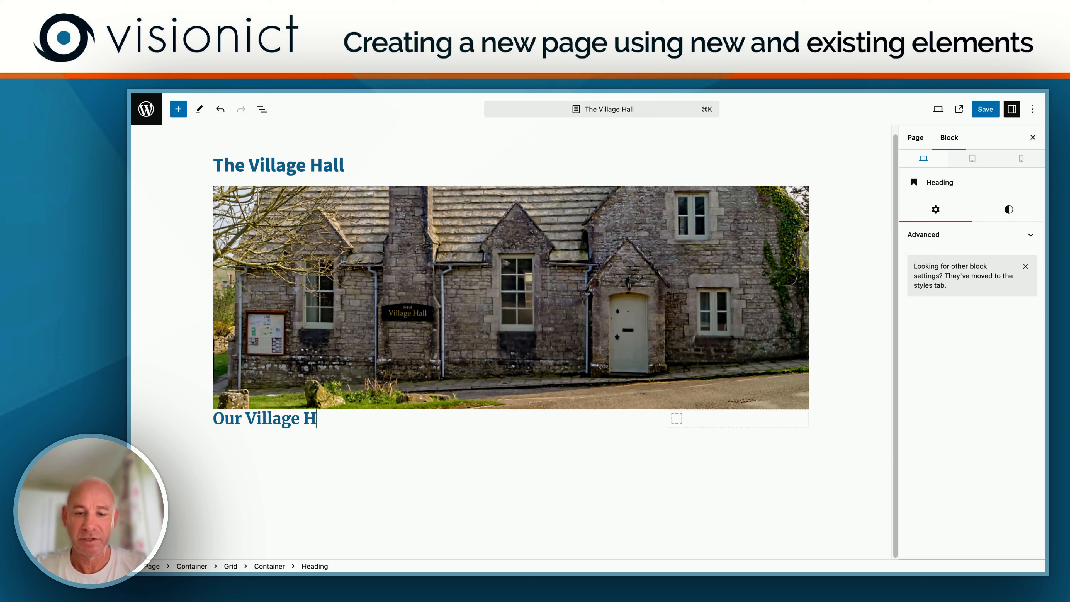
text(all)
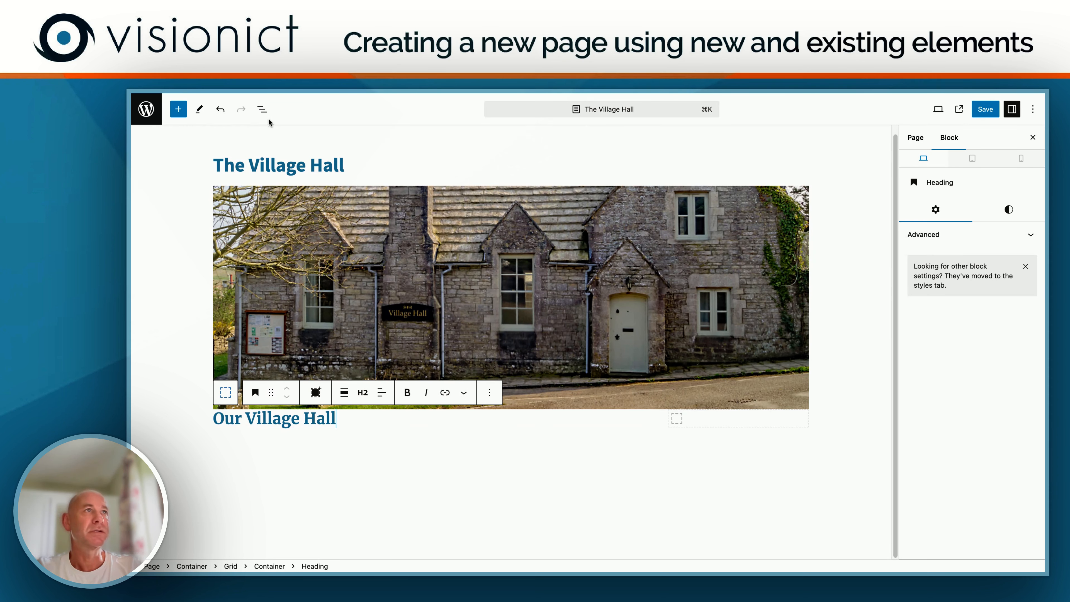
click(987, 111)
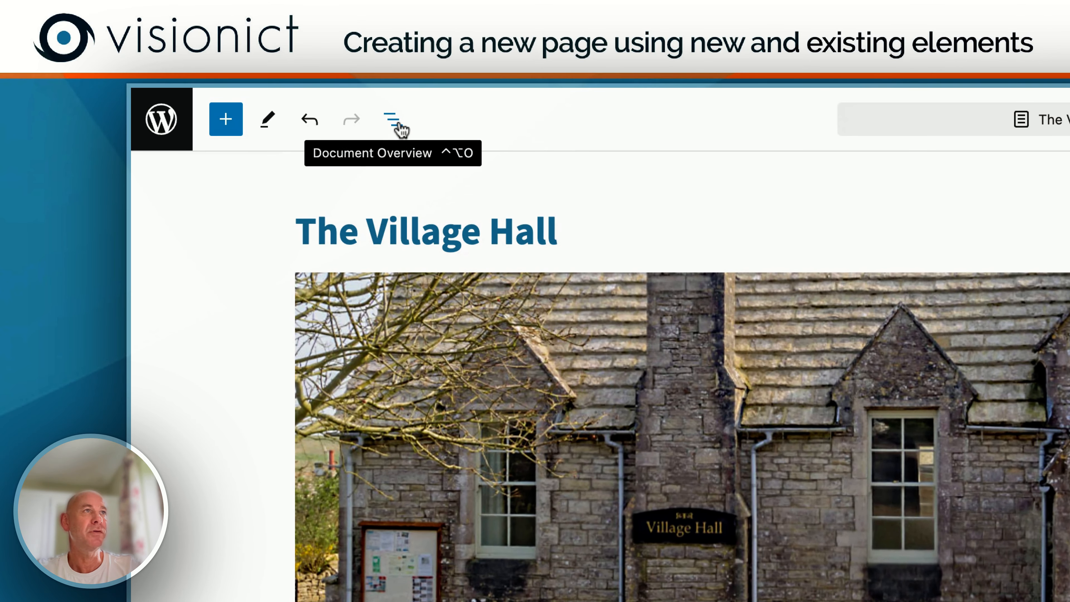
Step: Examine the page's block structure in the document overview, collapsing the lower Container and checking the contents of the upper one
click(399, 127)
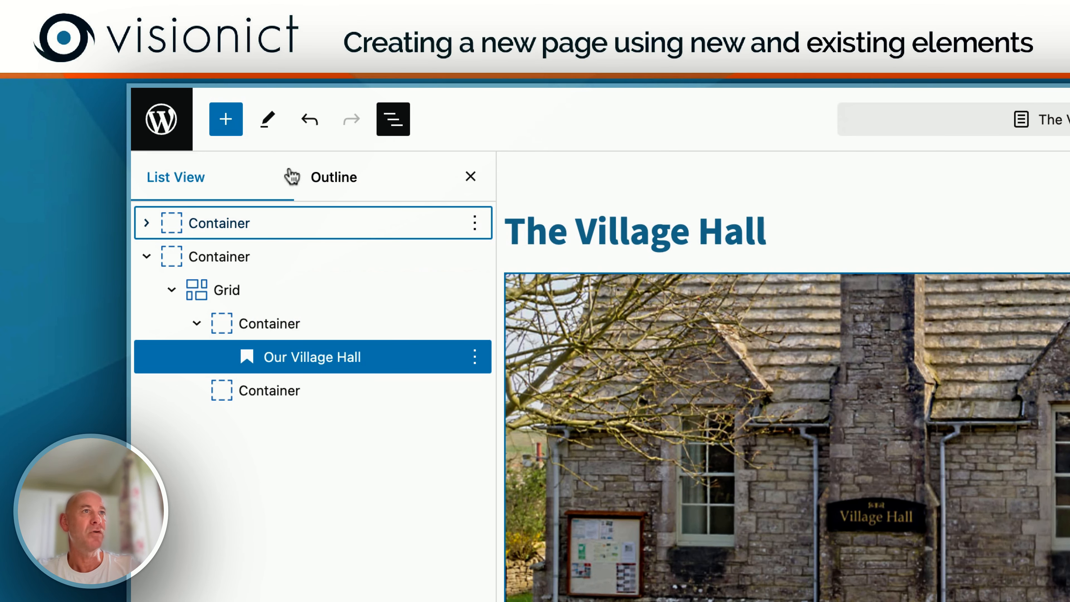
click(147, 257)
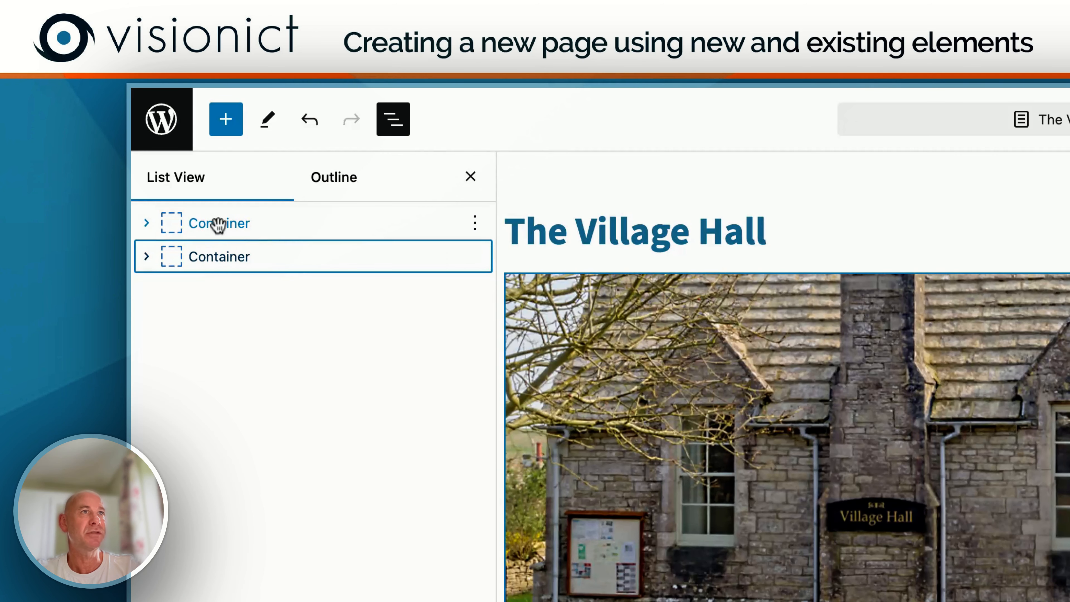
click(147, 224)
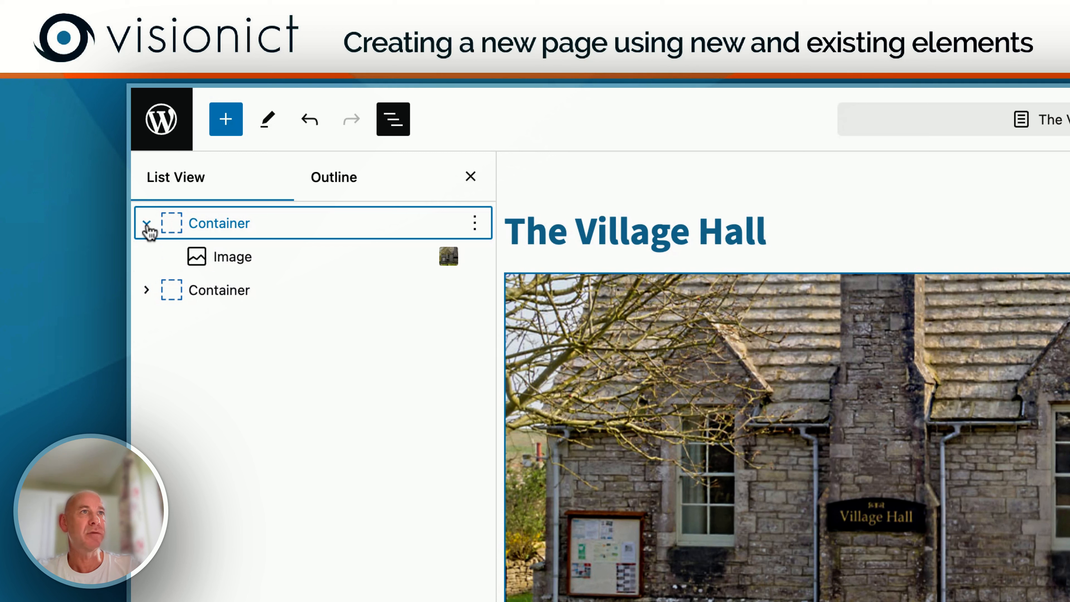
click(147, 224)
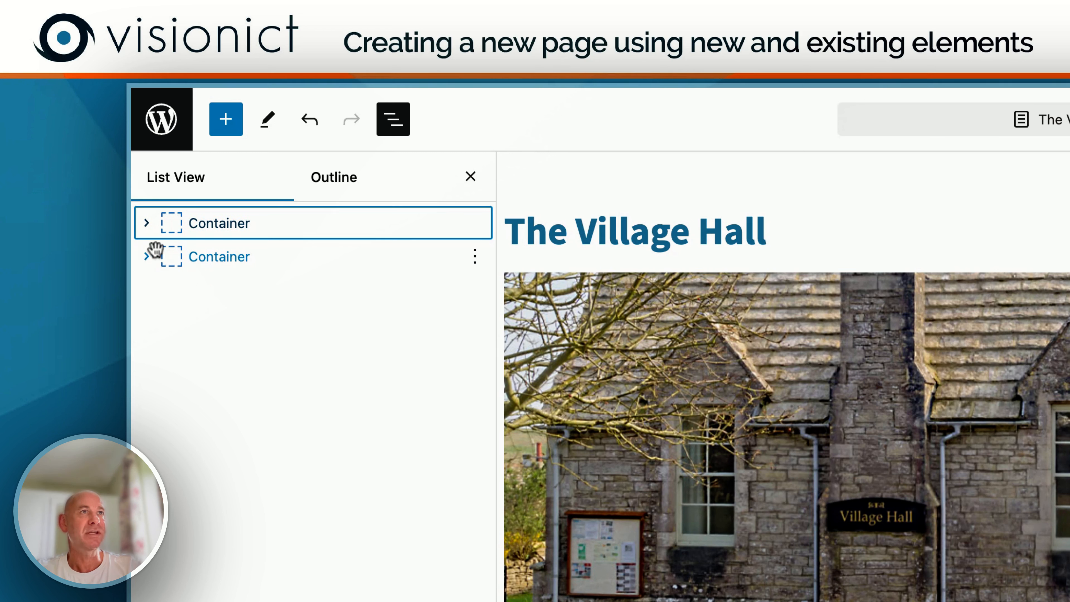
Step: Expand the lower Container's block structure to select the wide left container inside its grid, and save the page
click(147, 257)
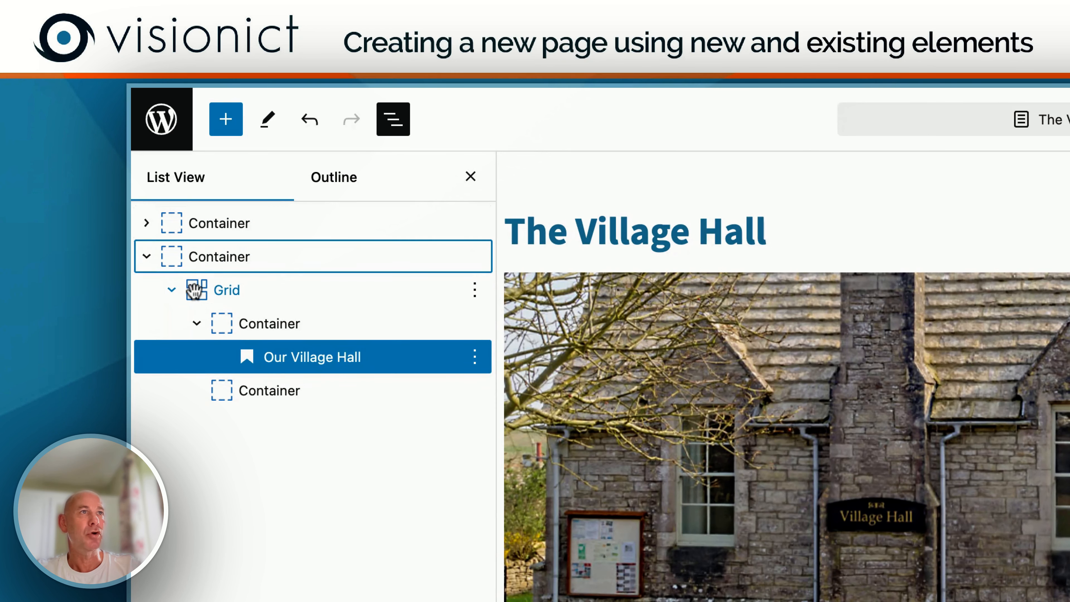
click(197, 324)
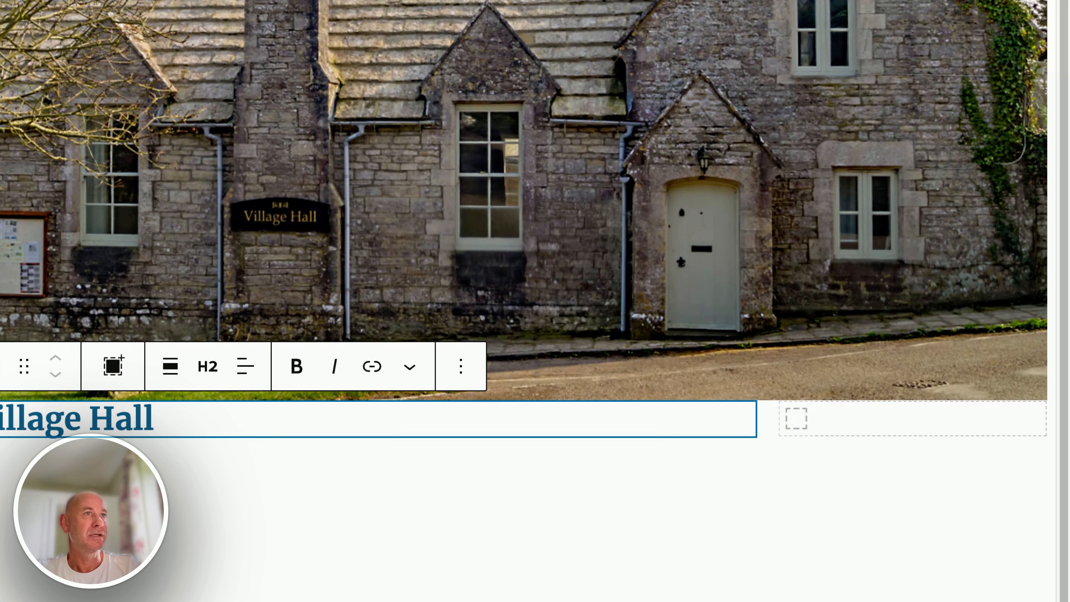
click(459, 472)
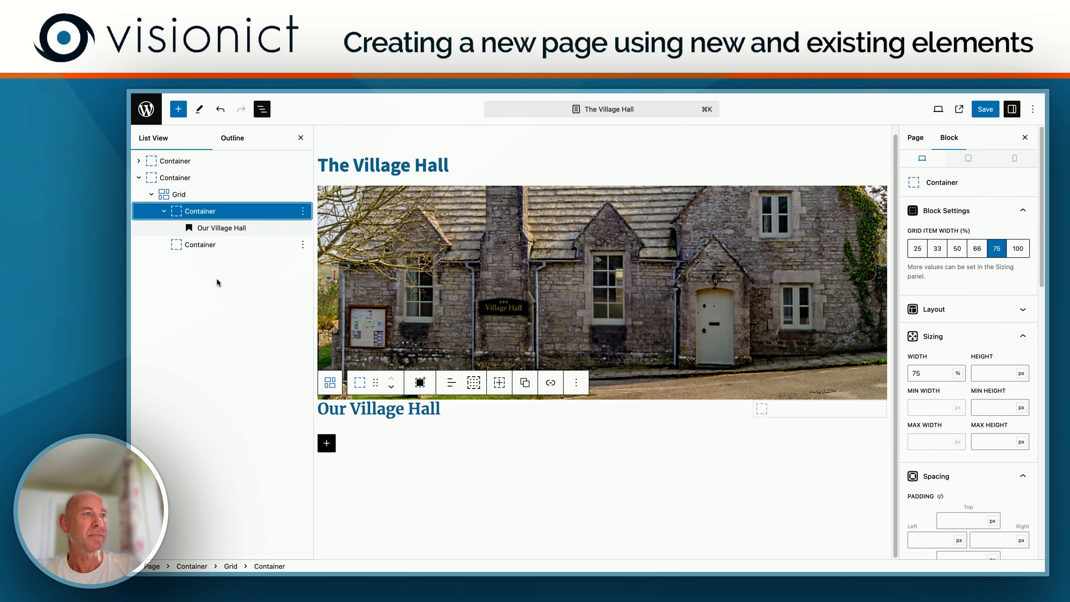
click(985, 110)
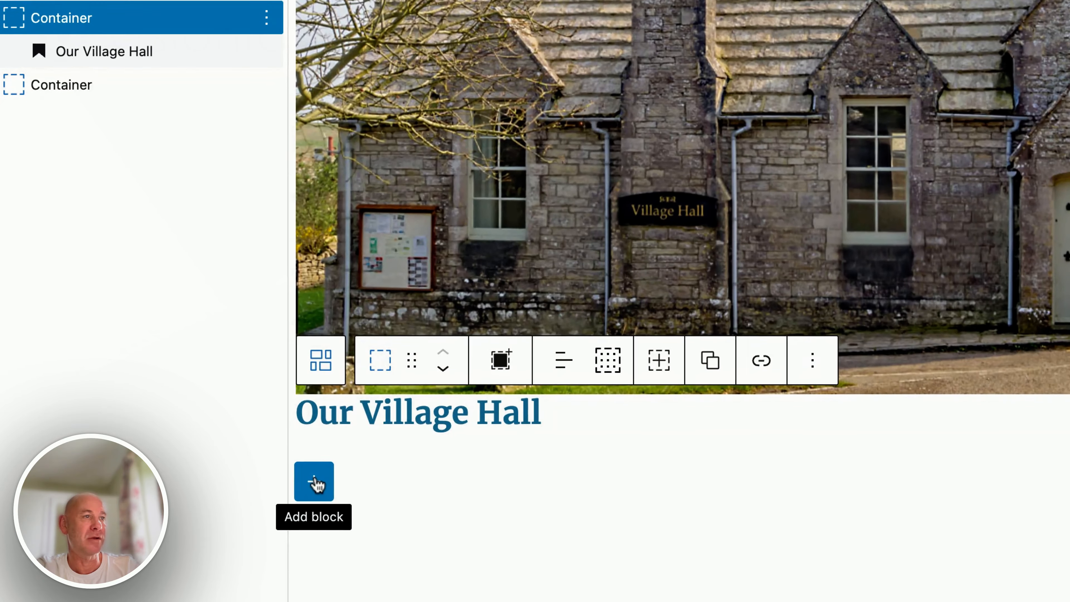
Step: Add a Paragraph block below the "Our Village Hall" heading and paste the Lorem ipsum text into it twice, separated by a blank line
click(320, 465)
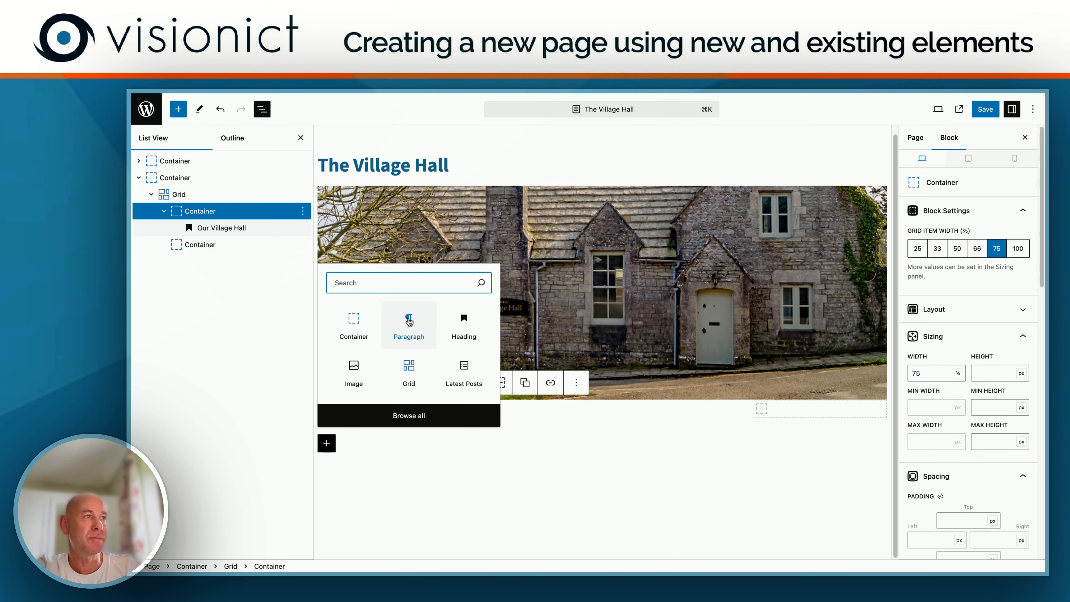
click(409, 325)
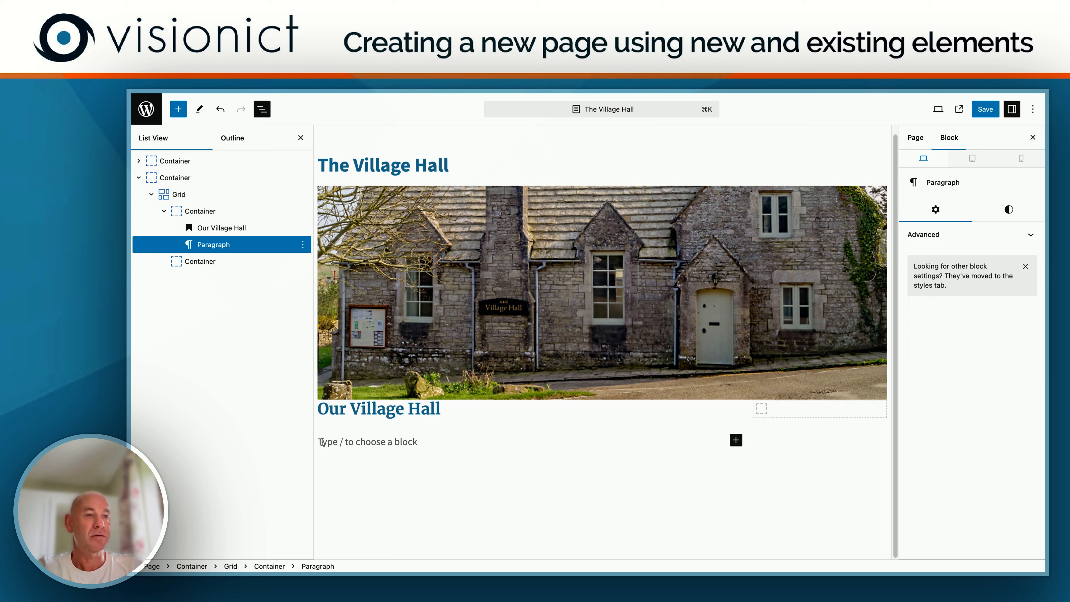
text(Lorem ipsum dolor sit amet, consectetur adipiscing elit, sed do eiusmod tempor incididunt ut labore et dolore magna aliqua. Ut enim ad minim veniam, quis nostrud exercitation ullamco laboris nisi ut aliquip ex ea commodo consequat. Duis aute irure dolor in reprehenderit in voluptate velit esse cillum dolore eu fugiat nulla pariatur. Excepteur sint occaecat cupidatat non proident, sunt in culpa qui officia deserunt mollit anim id est laborum.)
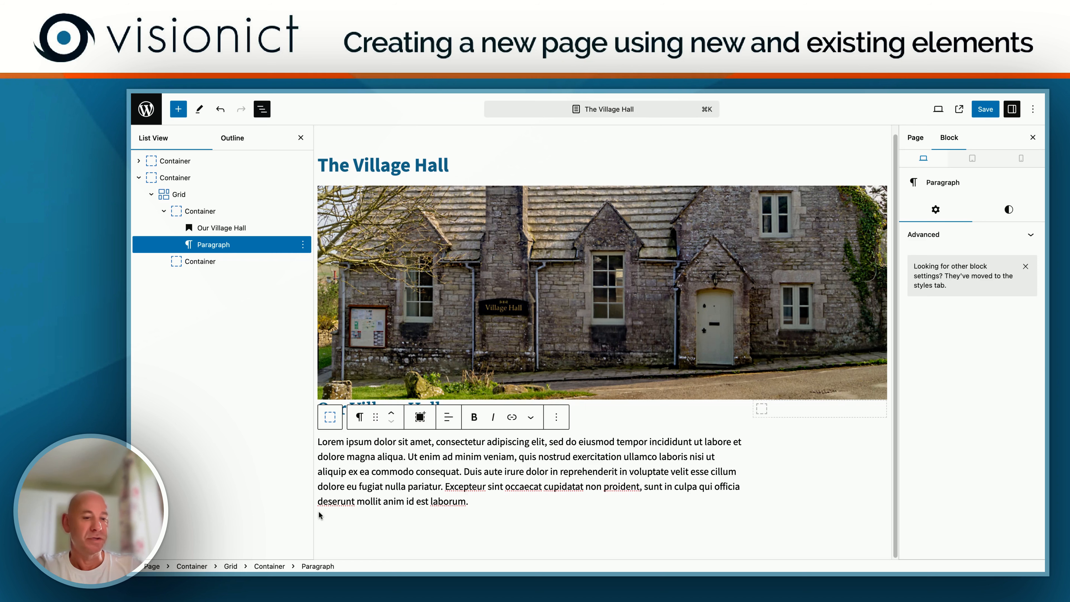
key(shift+Return)
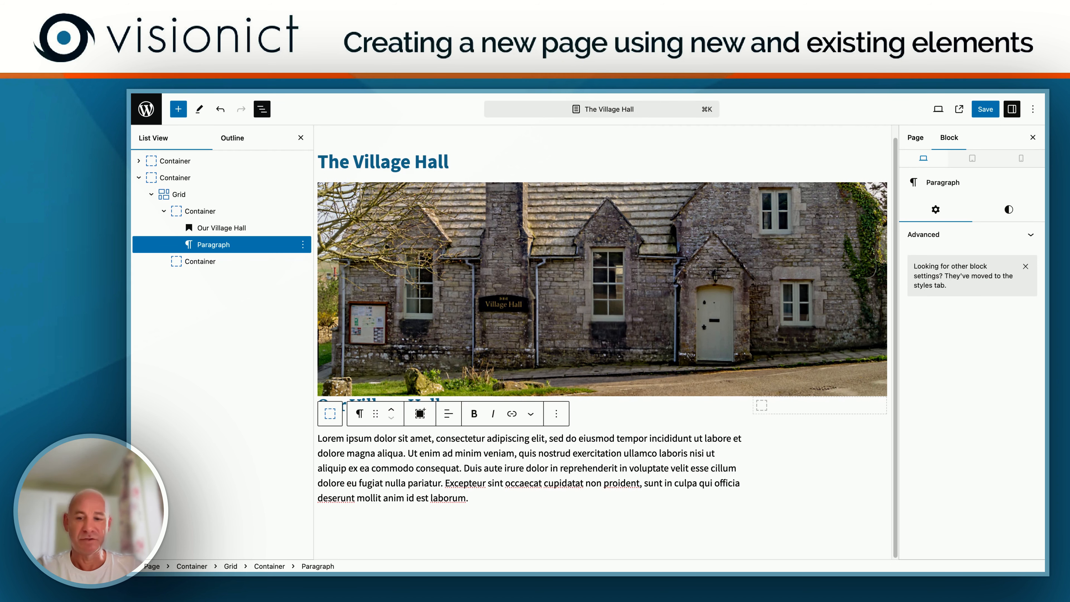
text(Lorem ipsum dolor sit amet, consectetur adipiscing elit, sed do eiusmod tempor incididunt ut labore et dolore magna aliqua. Ut enim ad minim veniam, quis nostrud exercitation ullamco laboris nisi ut aliquip ex ea commodo consequat. Duis aute irure dolor in reprehenderit in voluptate velit esse cillum dolore eu fugiat nulla pariatur. Excepteur sint occaecat cupidatat non proident, sunt in culpa qui officia deserunt mollit anim id est laborum.)
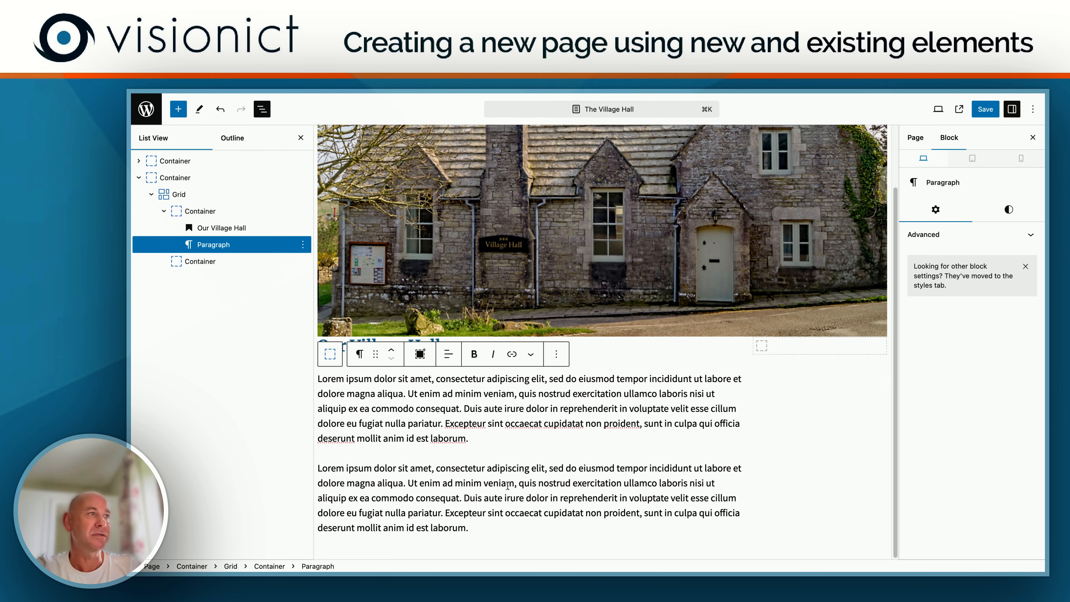
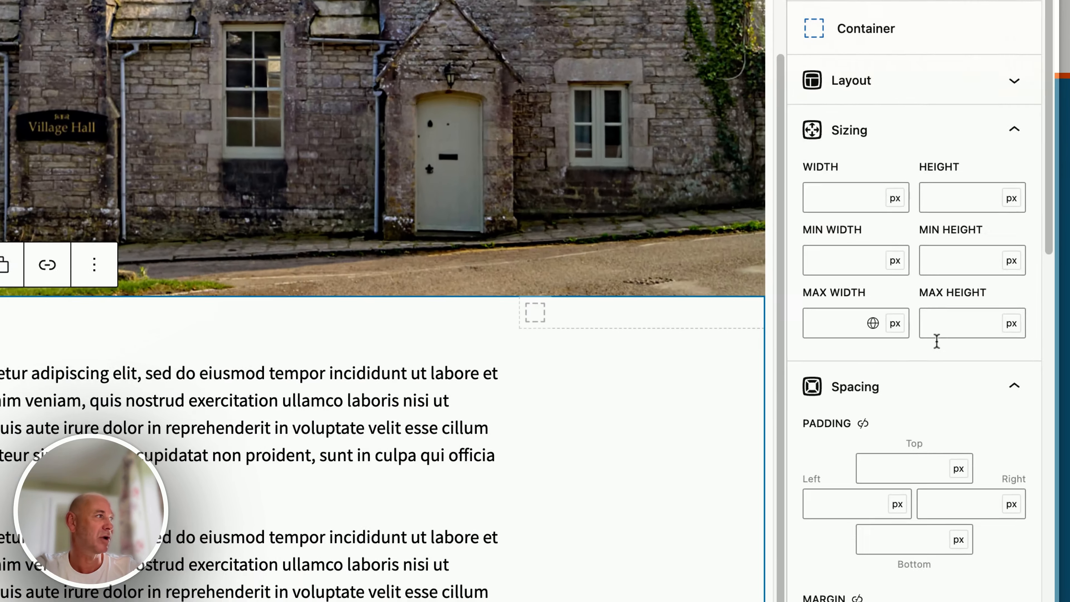
Step: Try a left padding of 50 px on the lower Container and clear the value again
scroll(980, 351, down, 5)
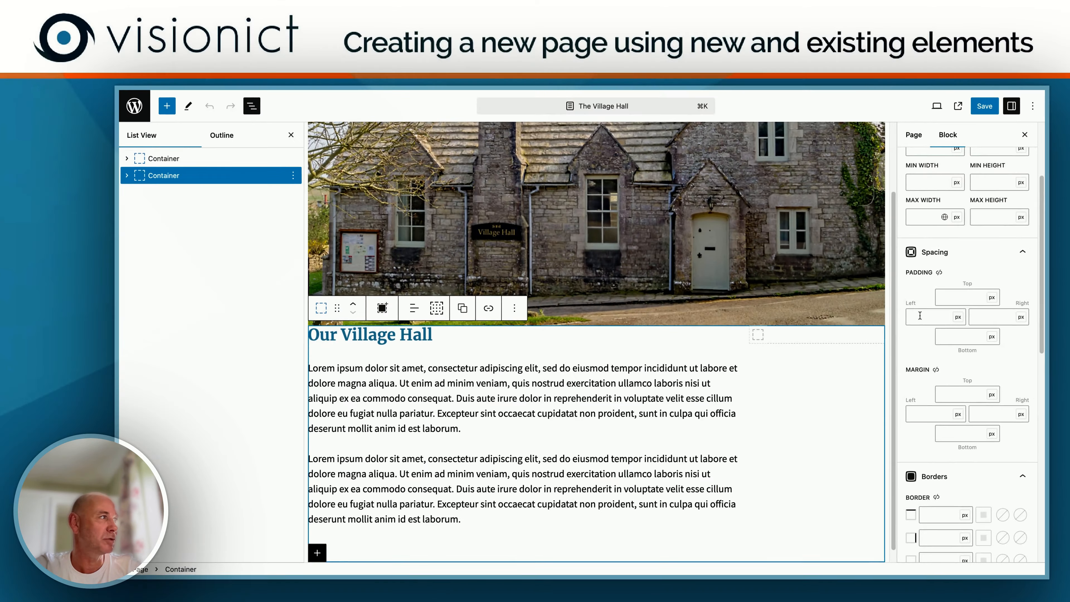
click(810, 270)
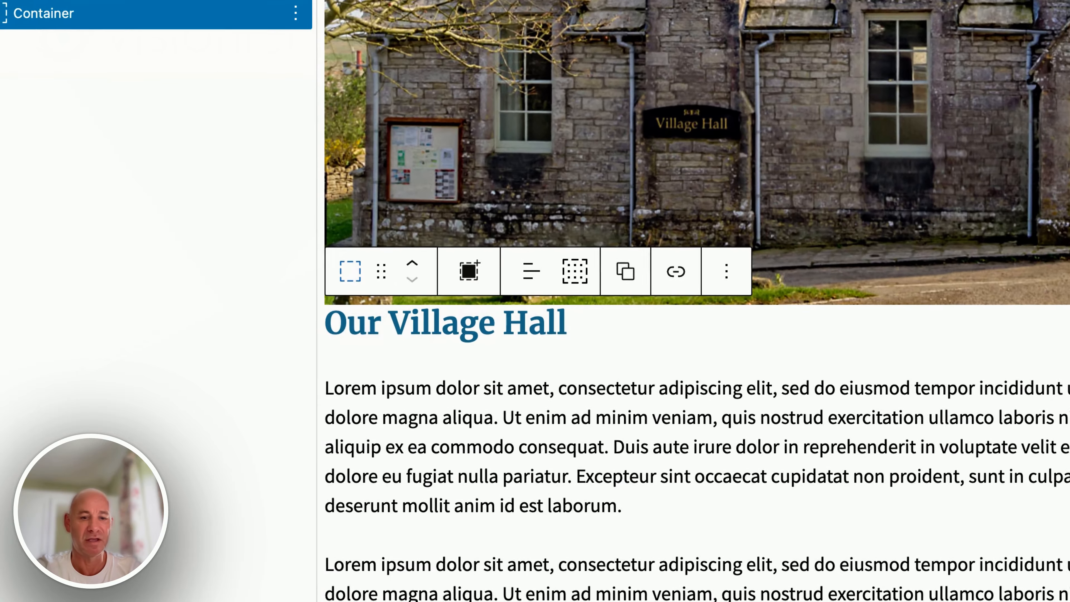
text(50)
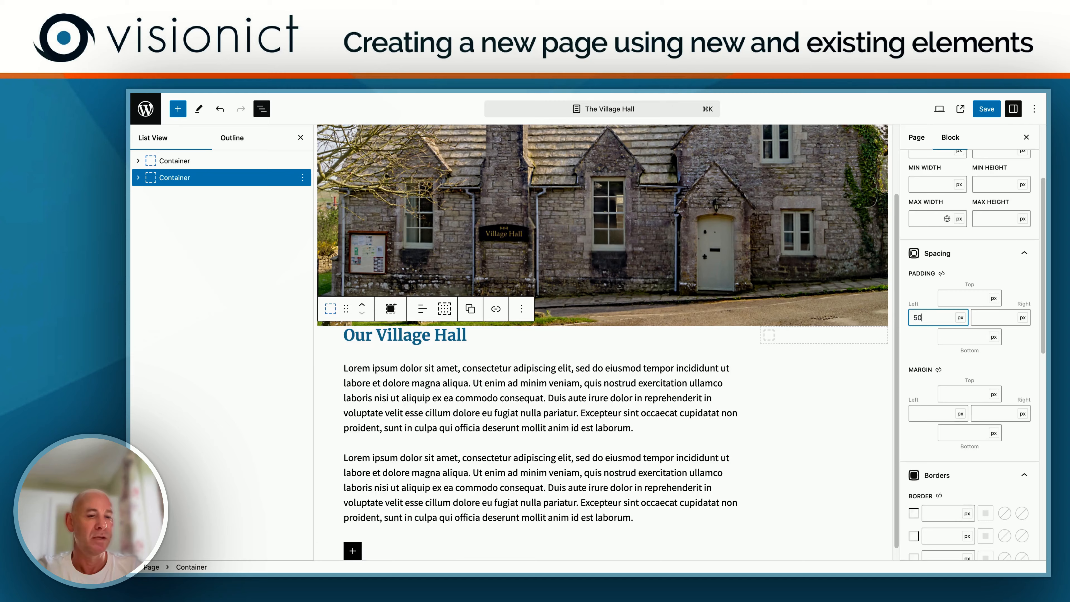
key(BackSpace)
key(BackSpace)
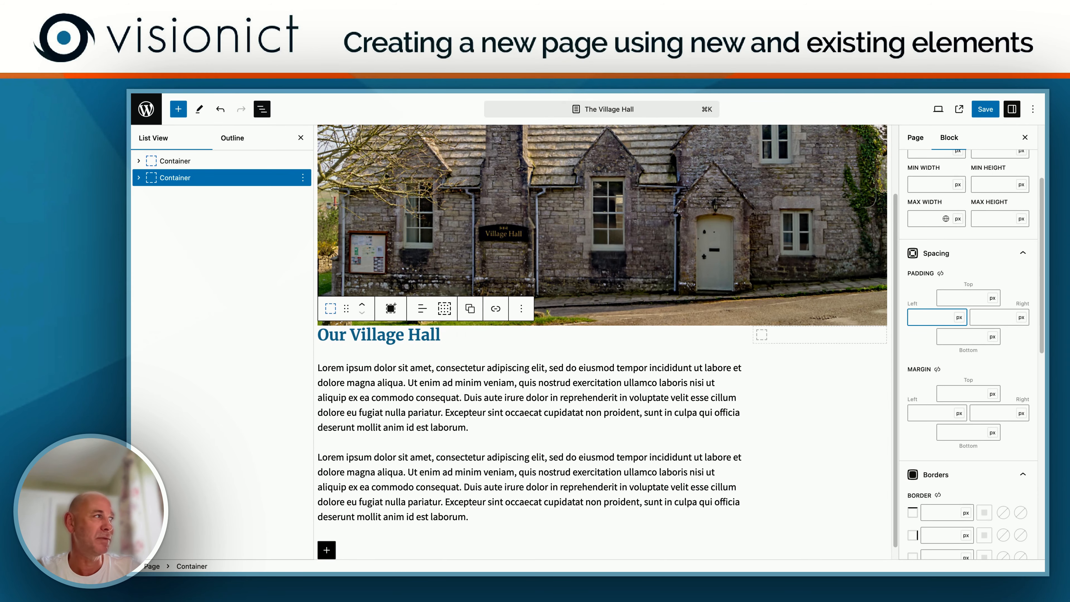
Step: Set the lower Container's top margin to 40 px and save the page
click(960, 394)
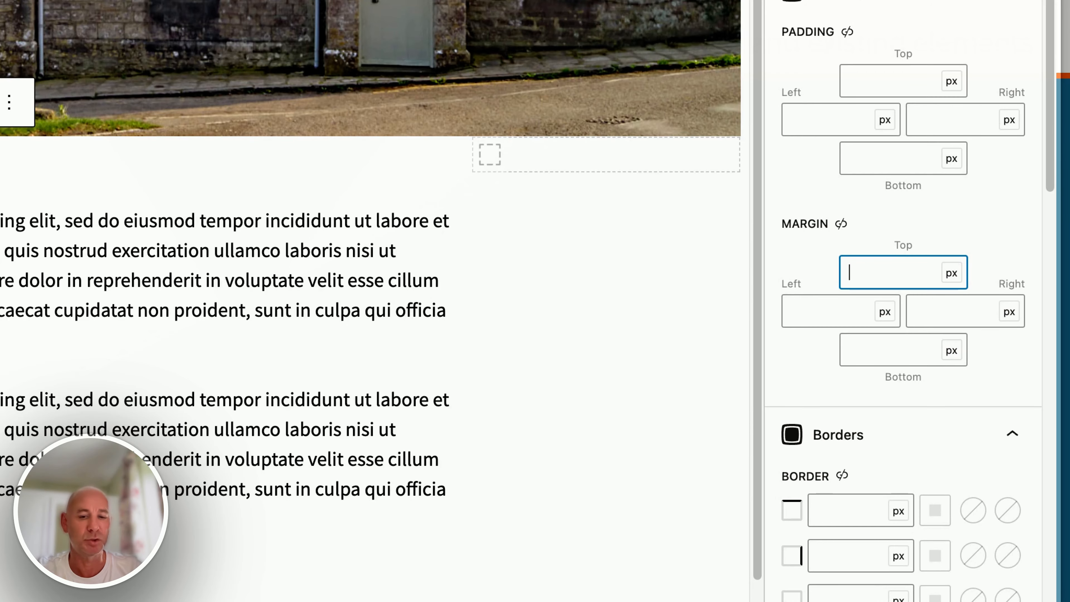
text(40)
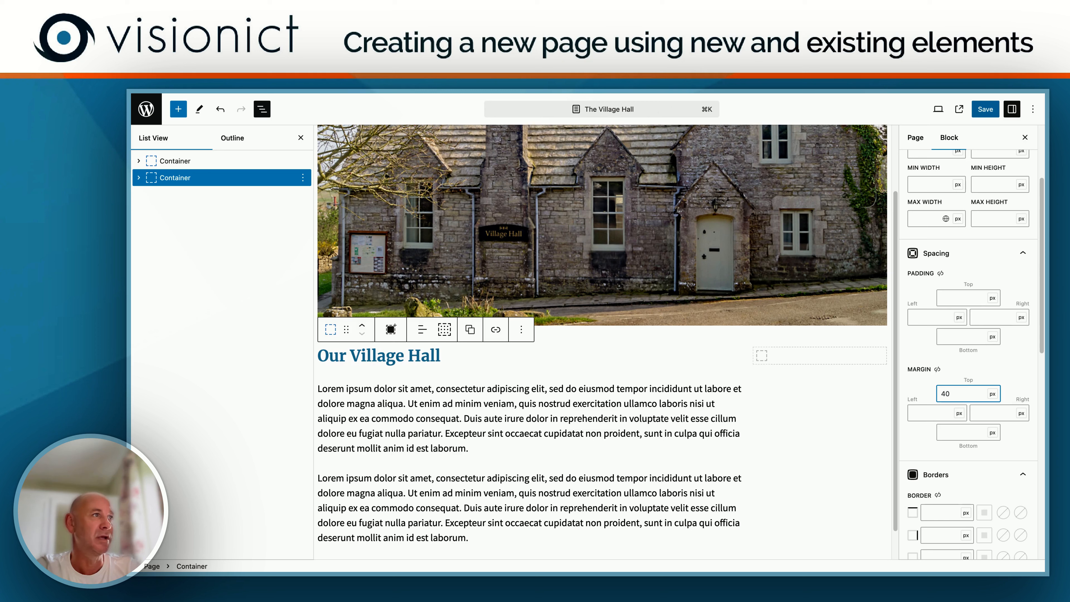
click(988, 110)
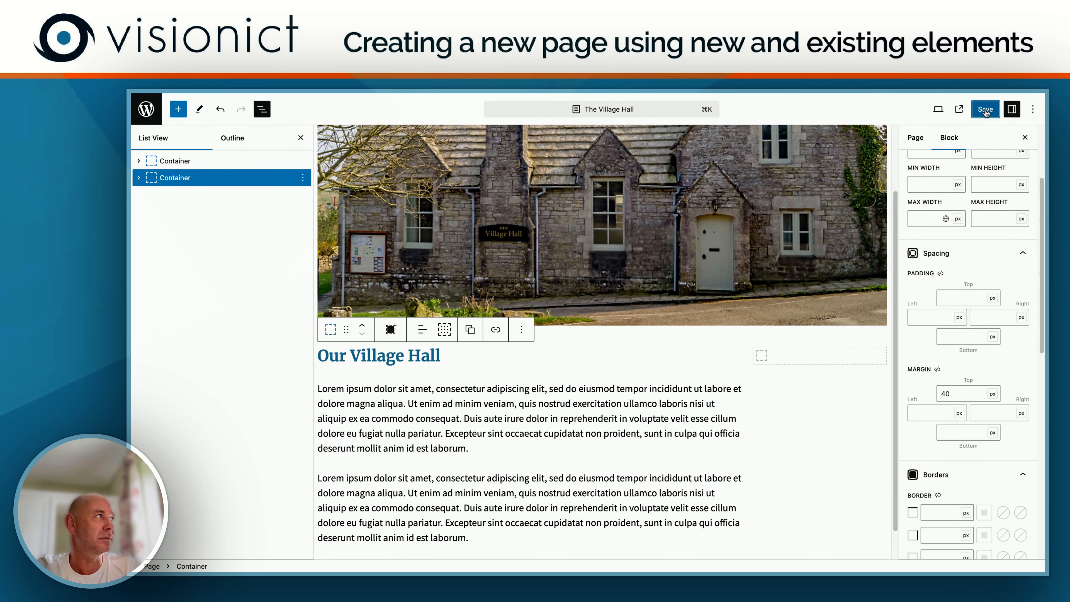
click(985, 111)
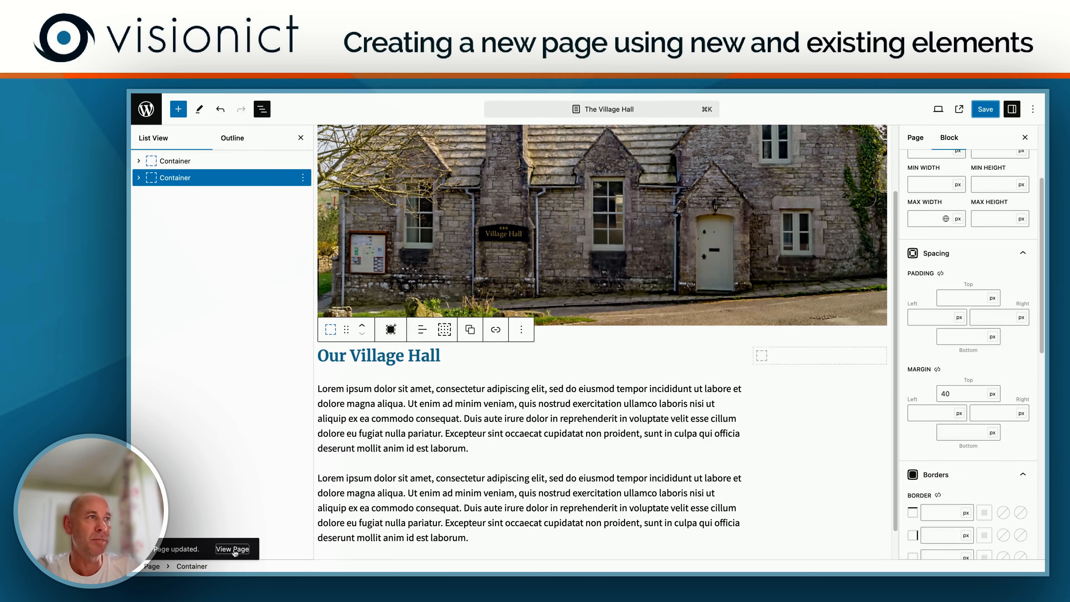
Step: View the published Village Hall page and check the spacing between the photo and the text below it
click(232, 549)
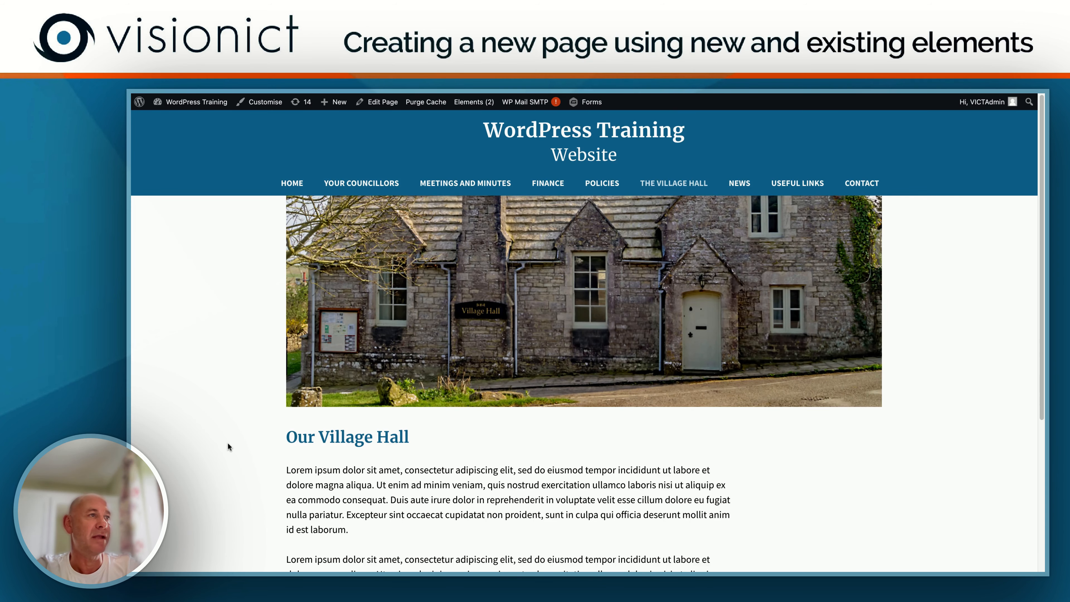
scroll(229, 447, down, 1)
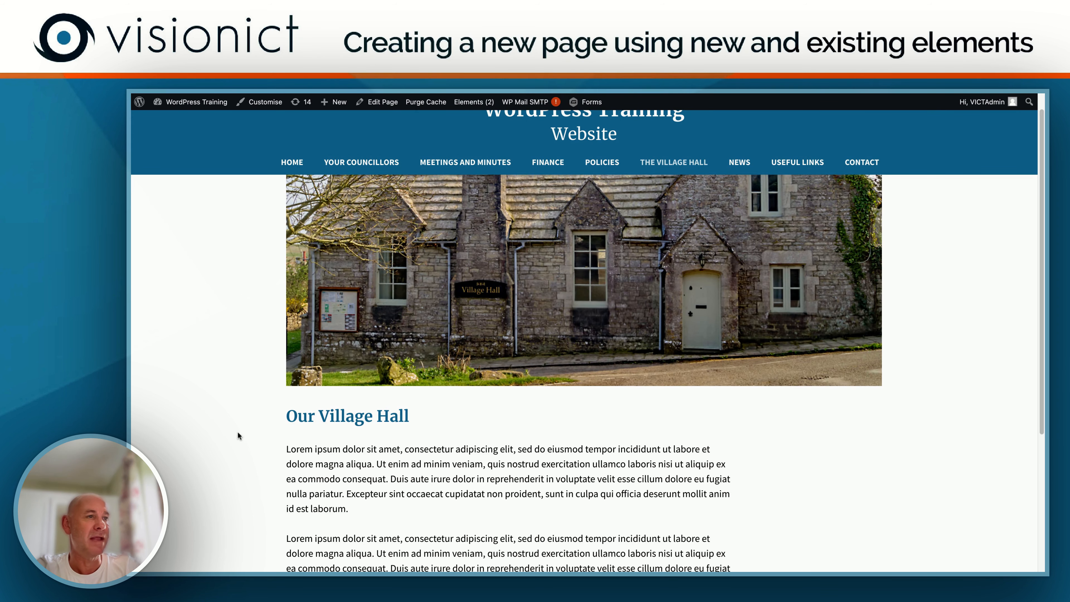
scroll(193, 446, down, 3)
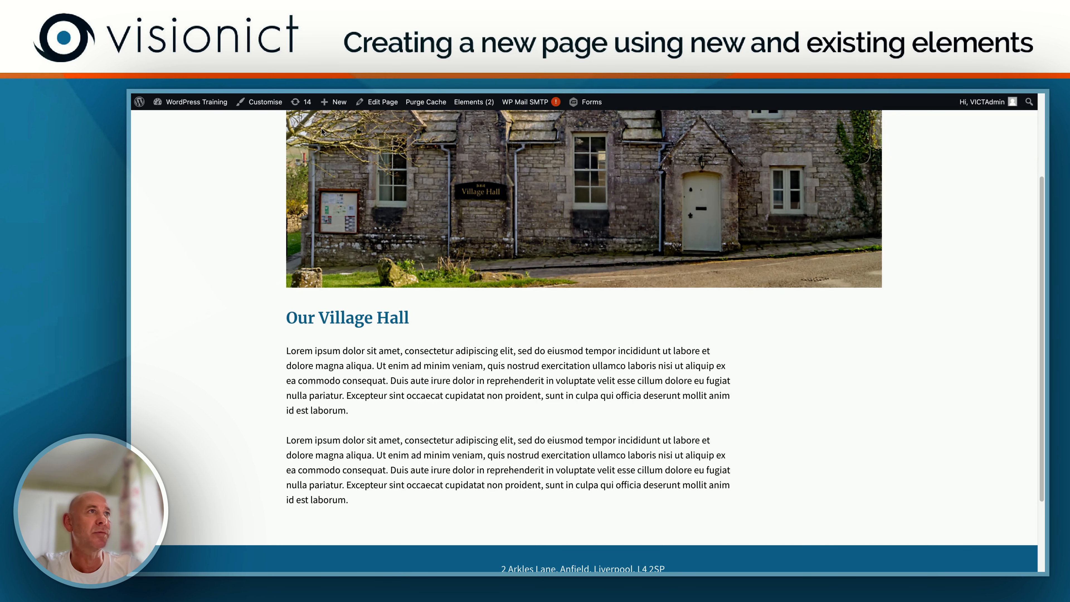
Step: Reopen the Village Hall page for editing, select the empty narrow grid container in the block structure, and save the page
mouse_move(380, 104)
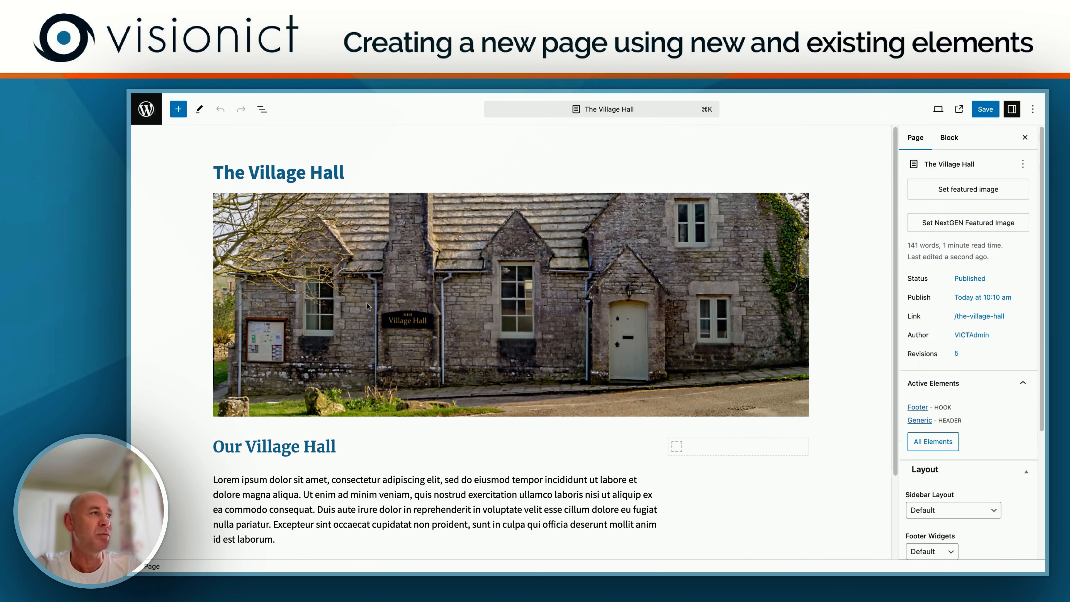
scroll(474, 318, down, 5)
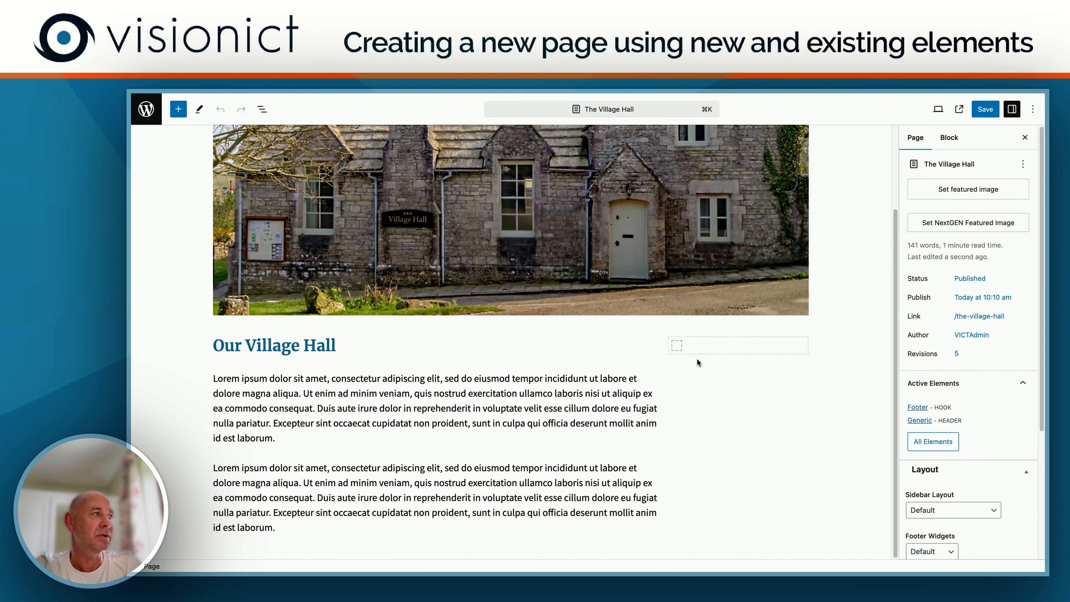
click(677, 346)
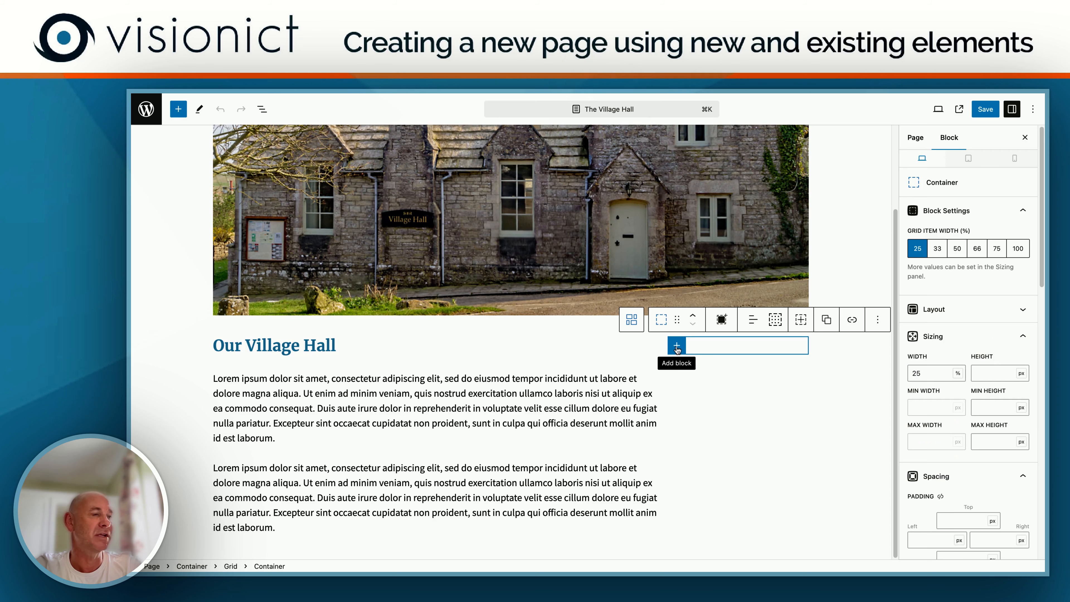
click(262, 109)
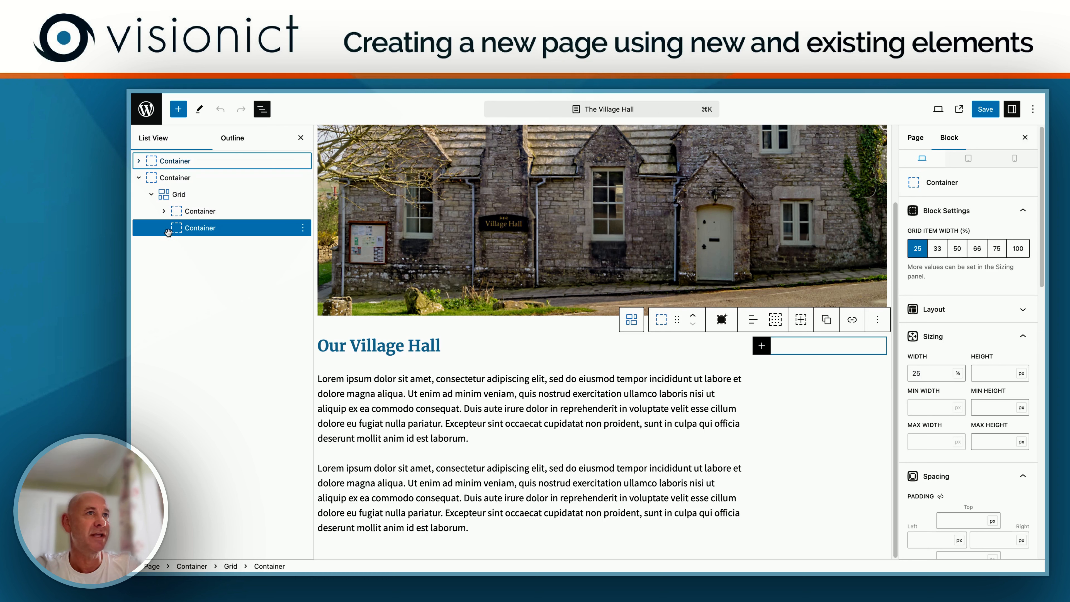
click(164, 210)
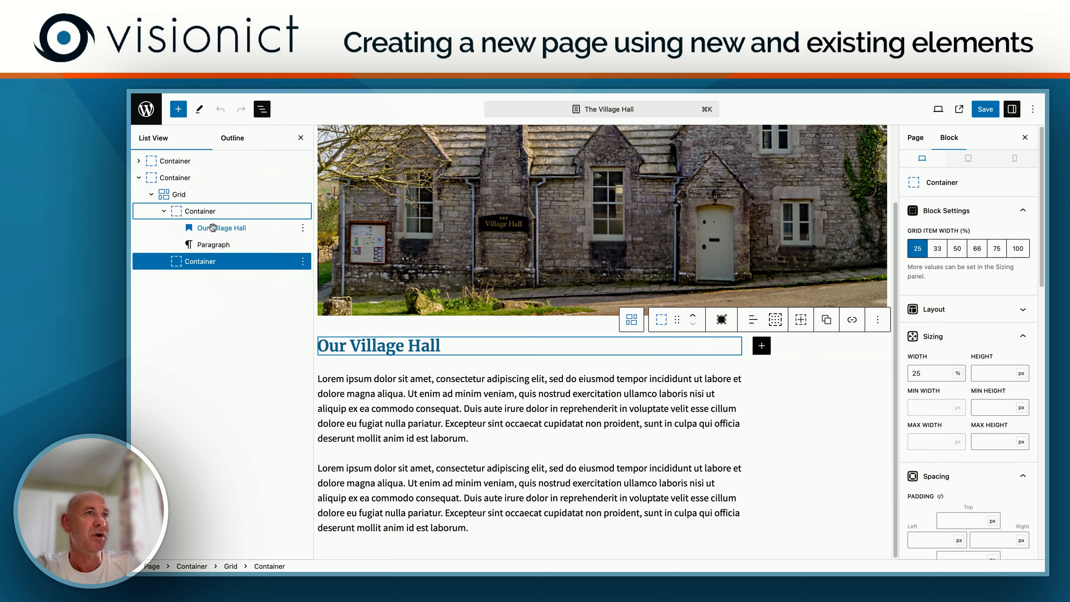
click(164, 212)
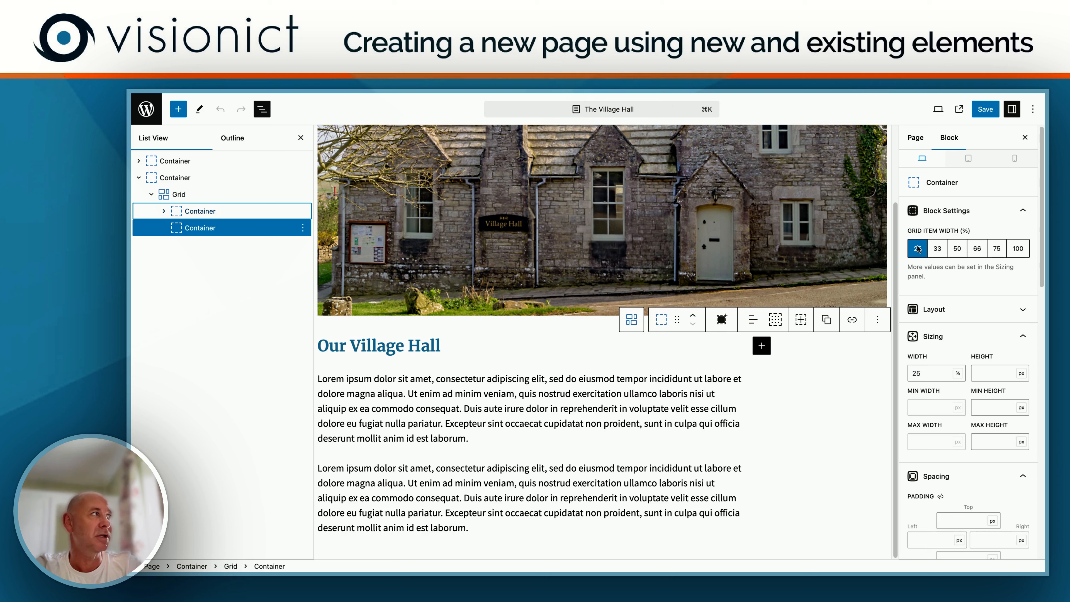
click(986, 109)
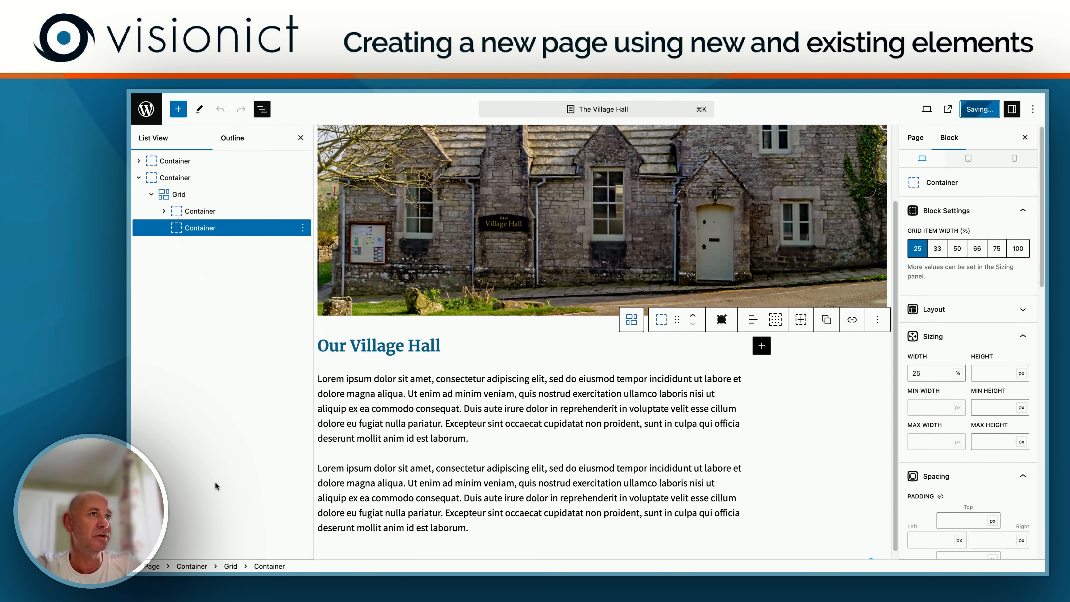
Step: View the published Village Hall page and examine the Annual Return columns on the Finance page
click(232, 550)
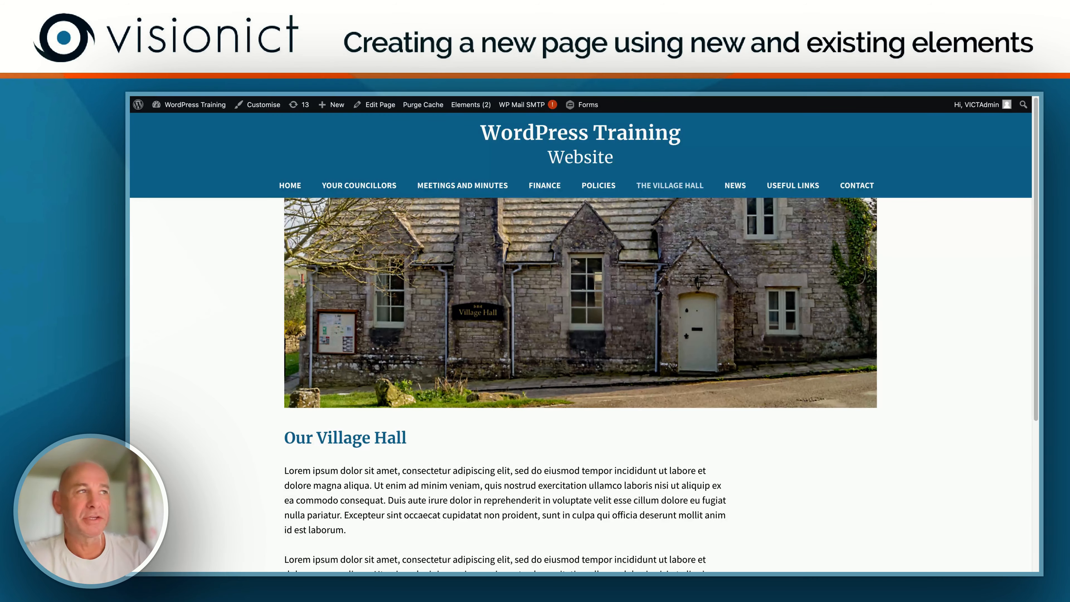
scroll(581, 337, down, 5)
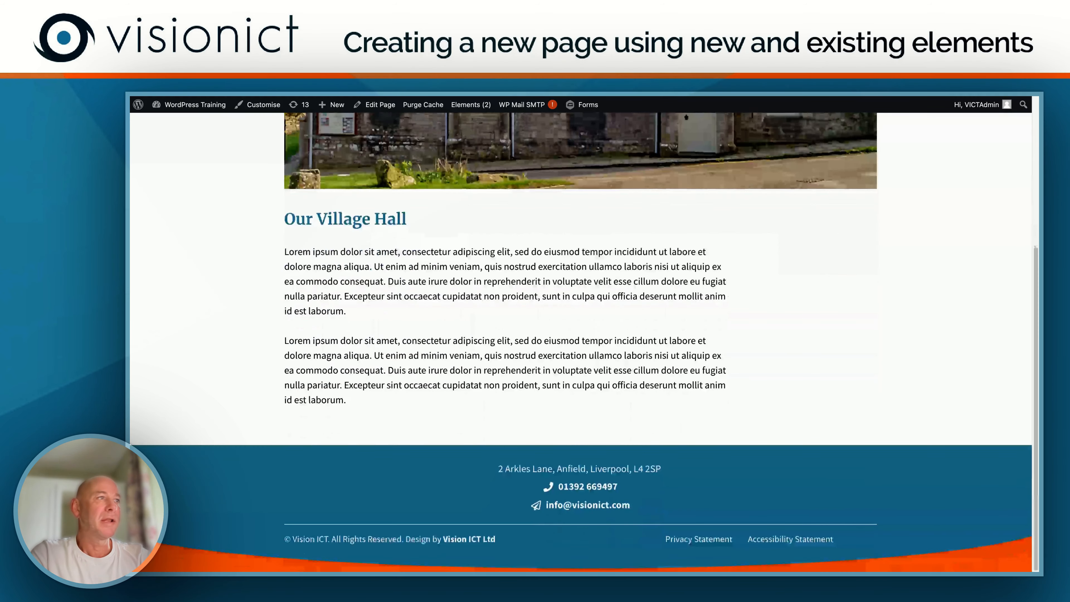
scroll(581, 338, up, 5)
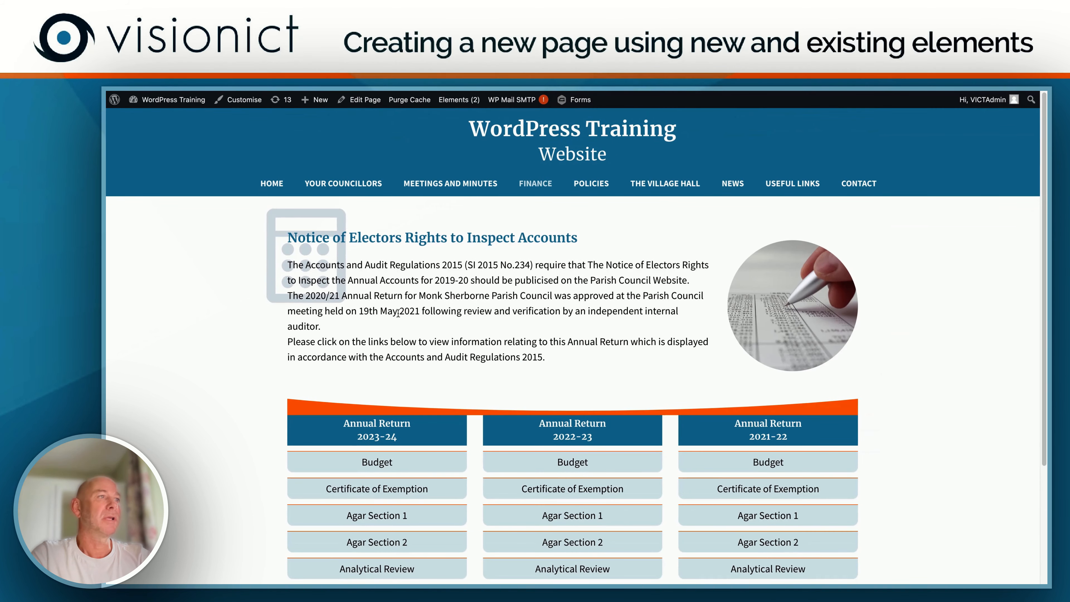
scroll(224, 310, down, 3)
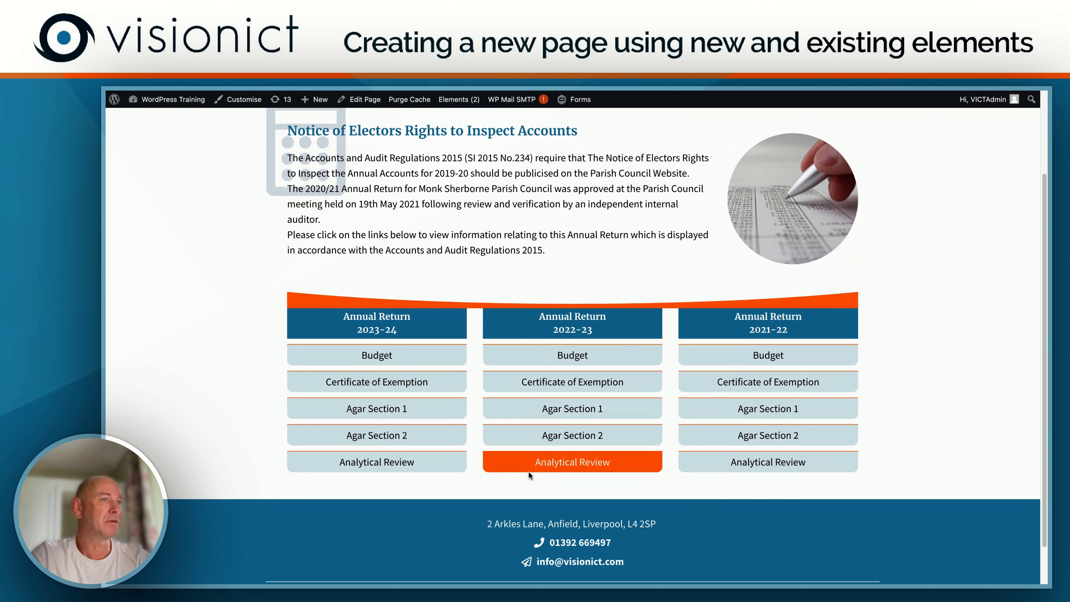
Step: Open the Finance page for editing and expand the lower Container and its Grid in the document overview
click(362, 102)
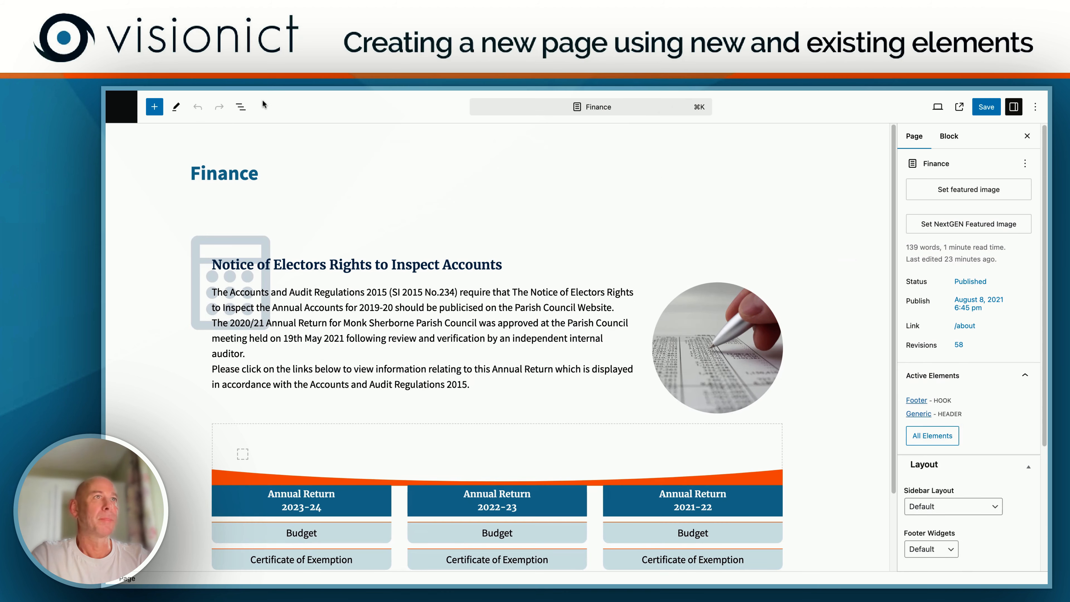
click(241, 107)
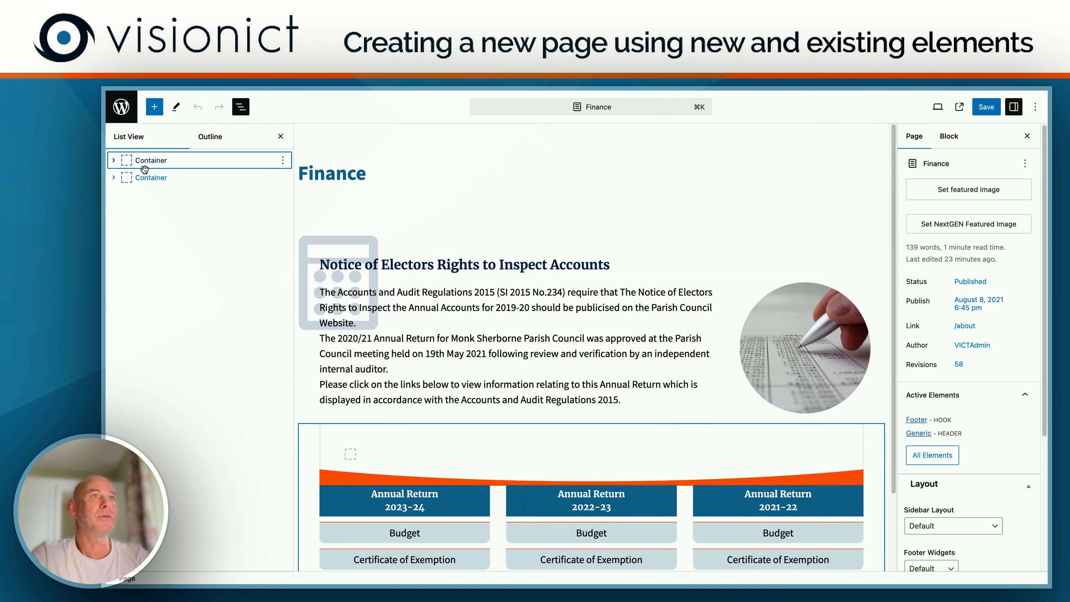
click(113, 183)
click(114, 177)
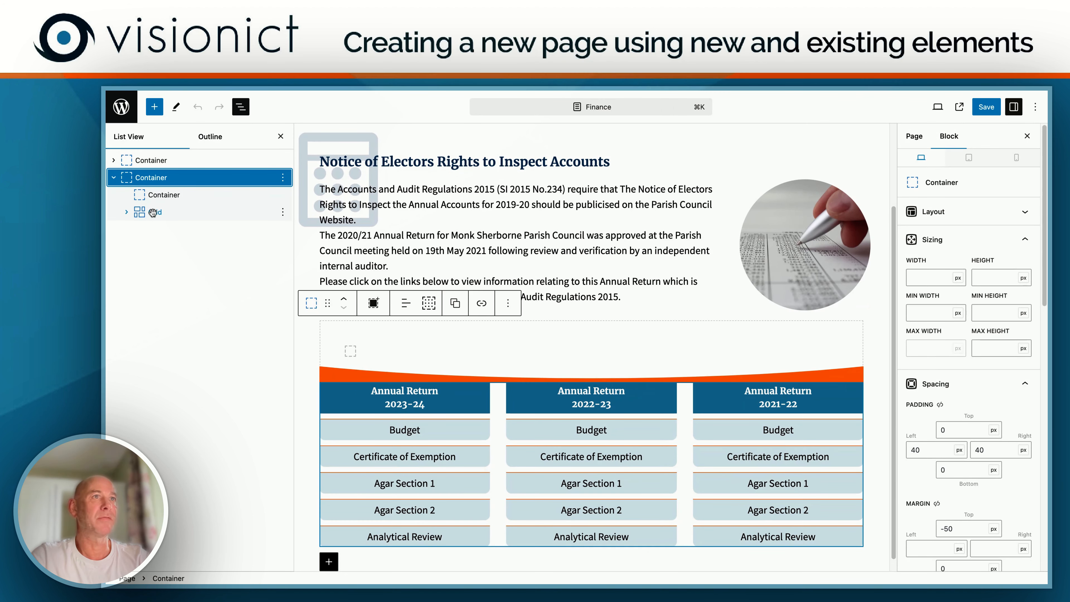
click(132, 214)
click(128, 213)
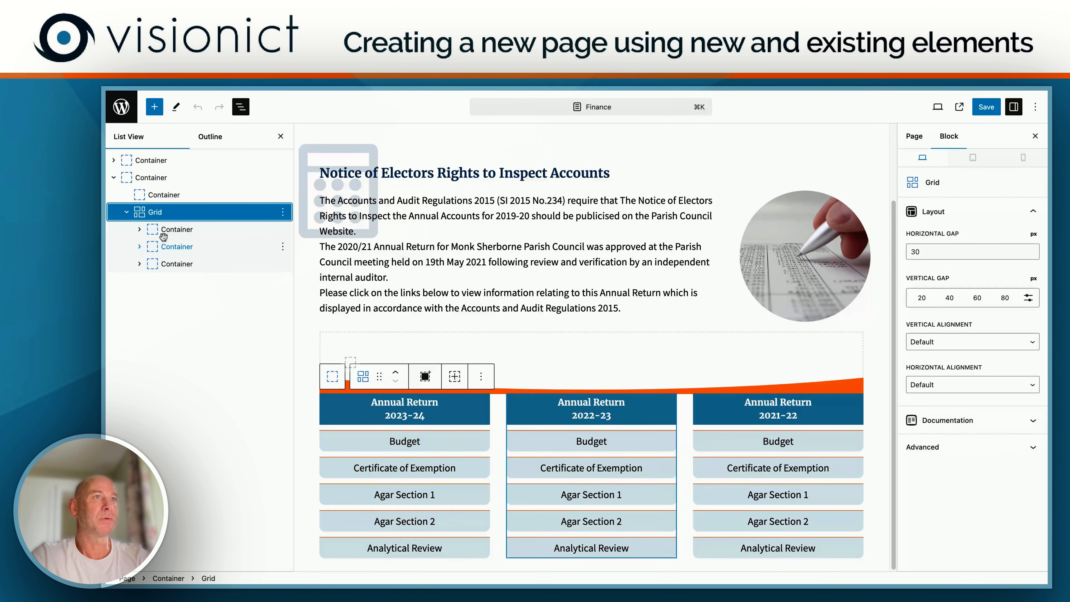
Step: Copy the first container in the Finance page's grid, the Annual Return 2023-24 column
click(179, 231)
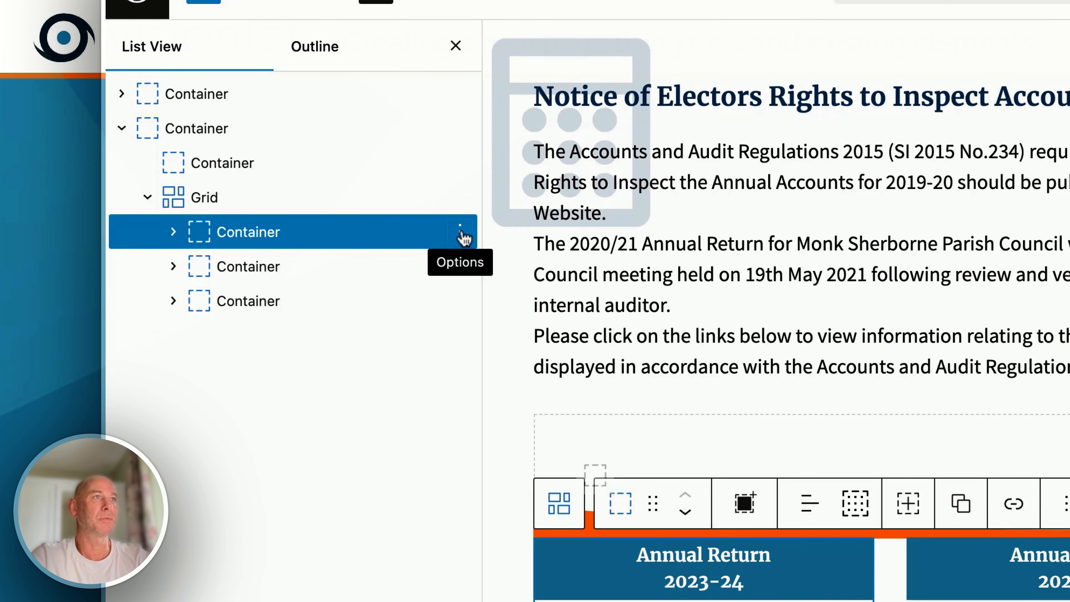
click(460, 231)
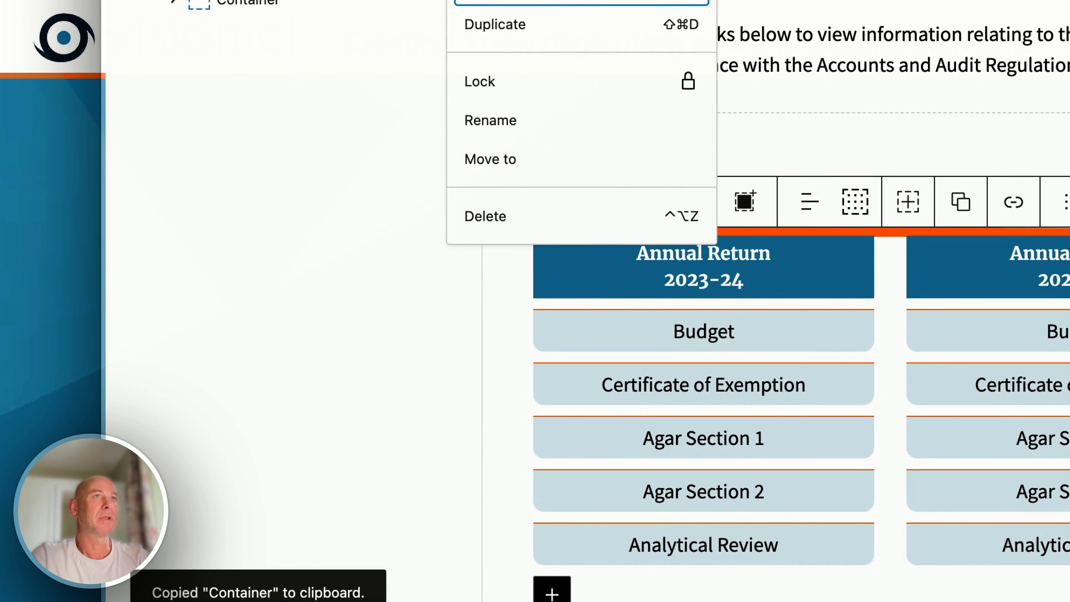
key(Escape)
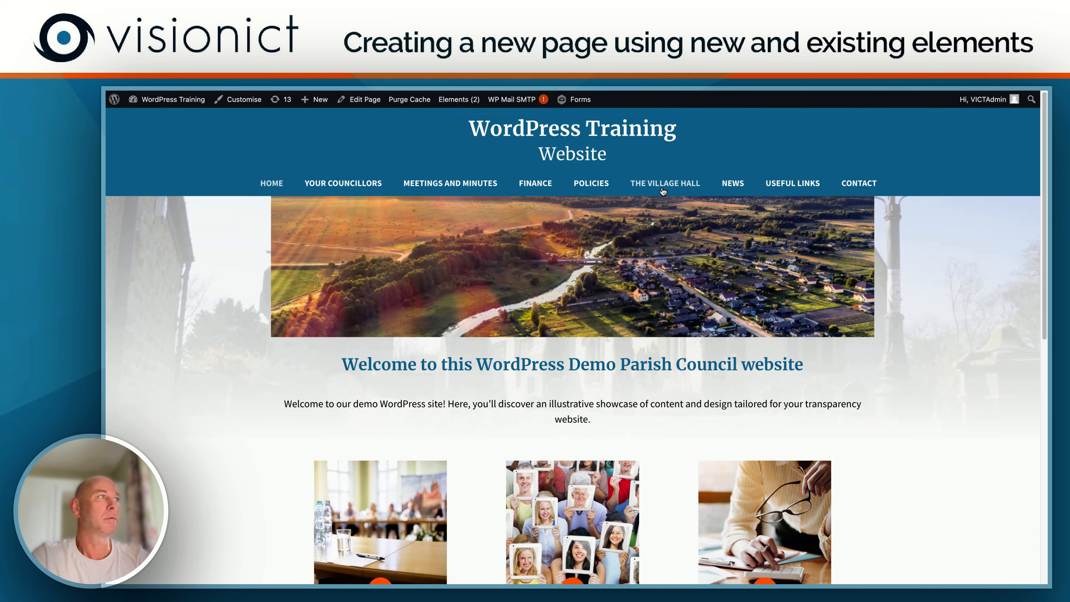
Step: Open the Village Hall page for editing and expand the lower Container and its Grid in the document overview
click(663, 183)
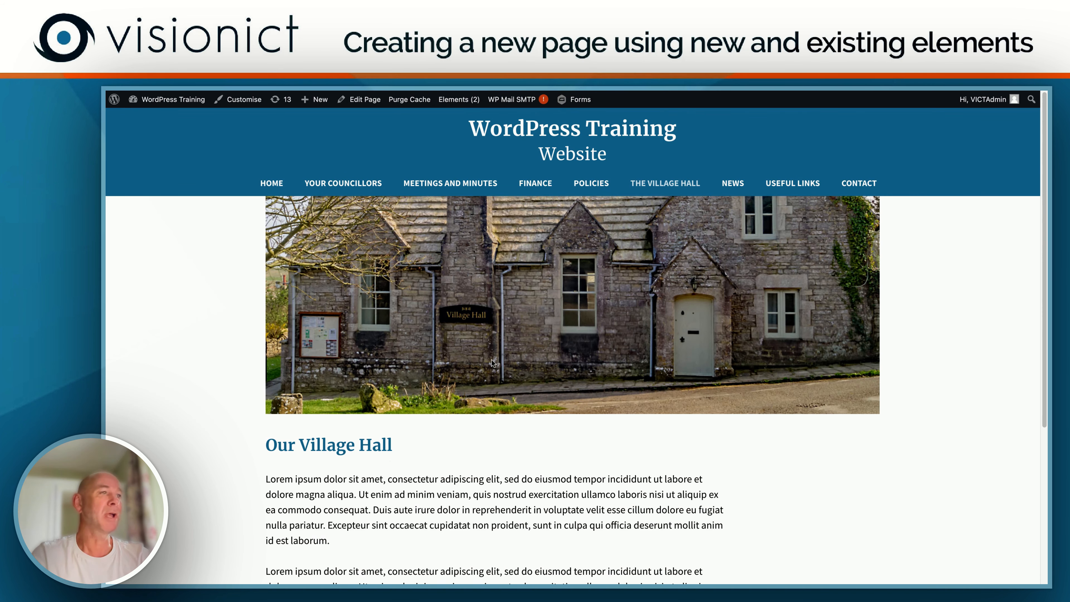
click(365, 100)
click(144, 180)
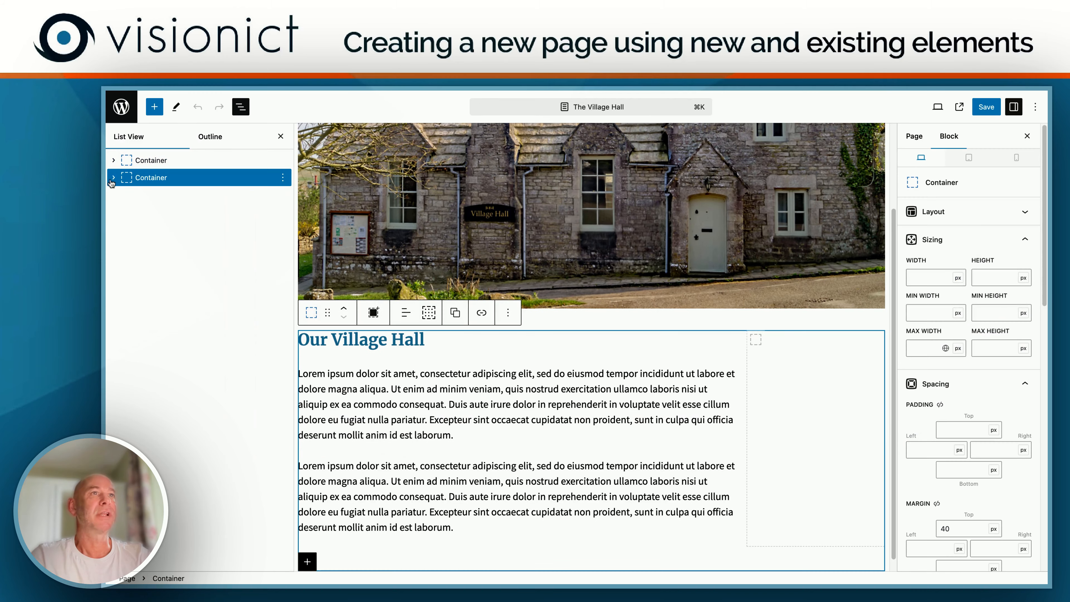
click(113, 178)
click(126, 195)
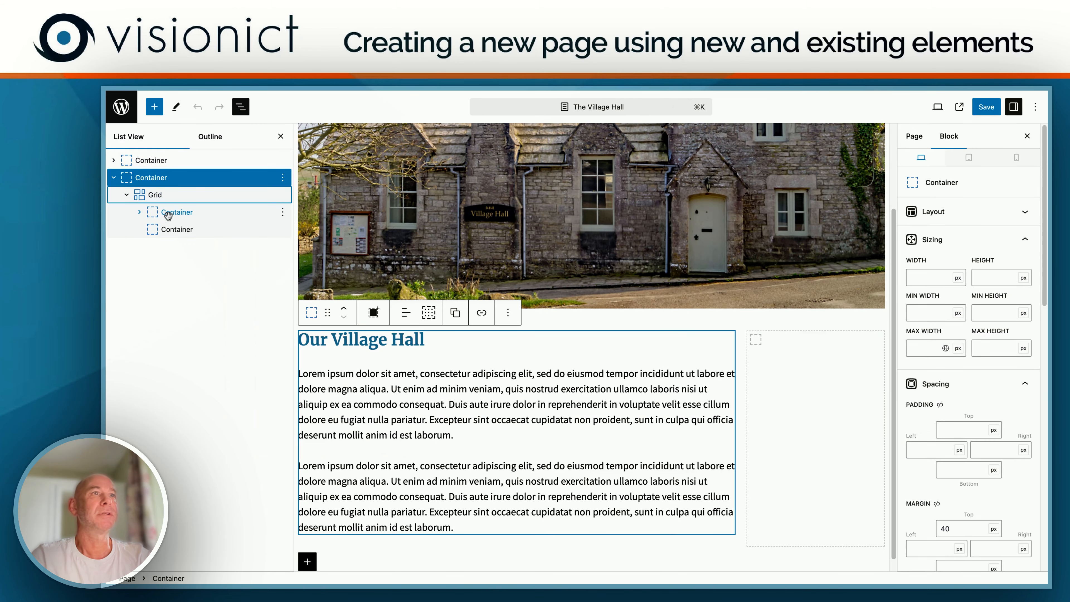
Step: Paste the copied Annual Return column in place of the empty narrow grid container and select the wide text container above it
click(173, 231)
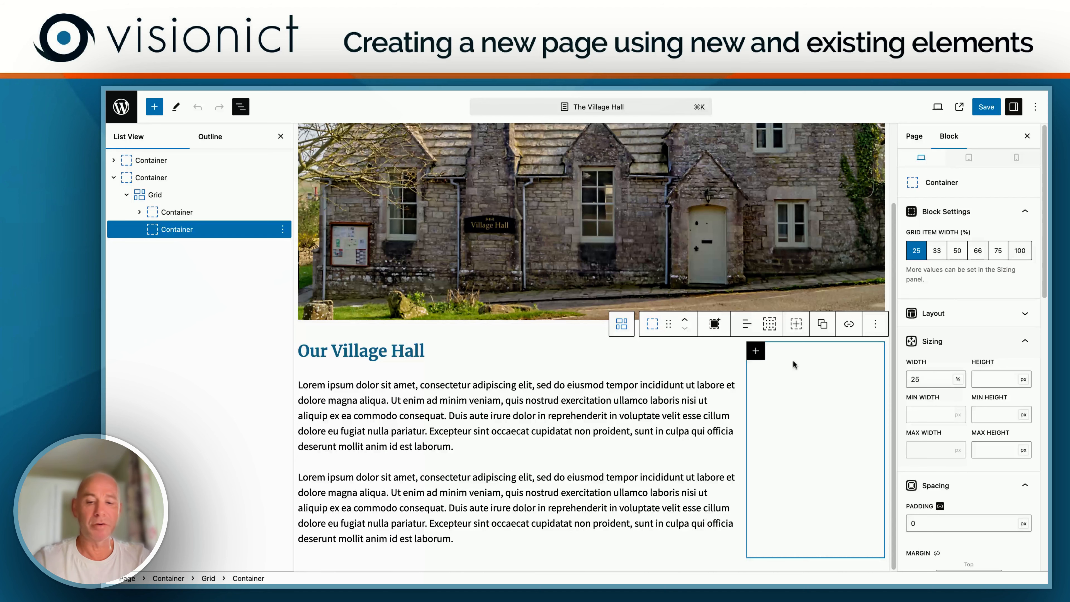
key(super+v)
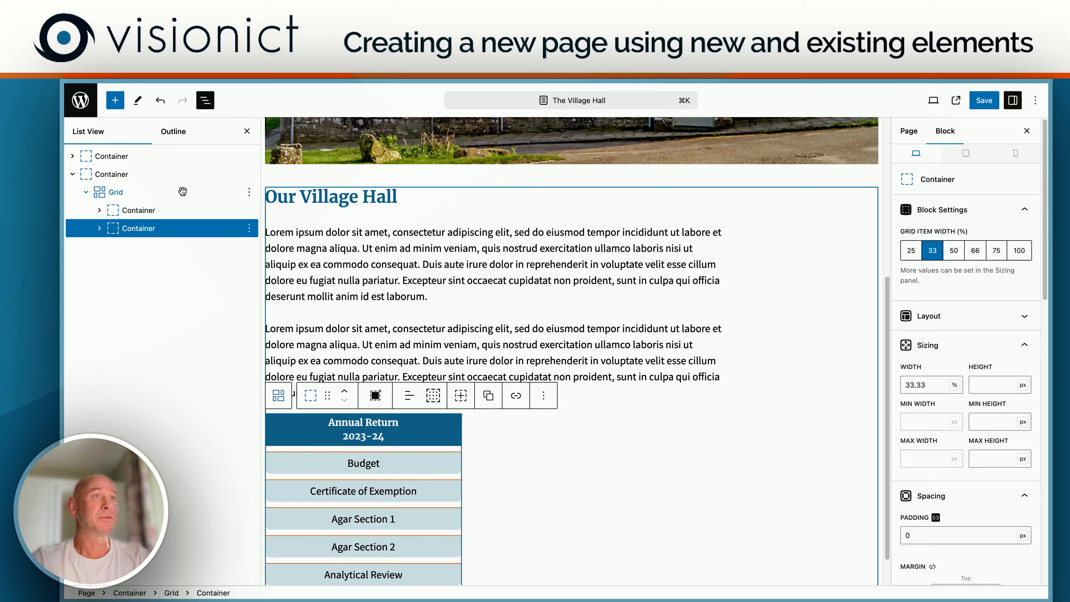
click(169, 210)
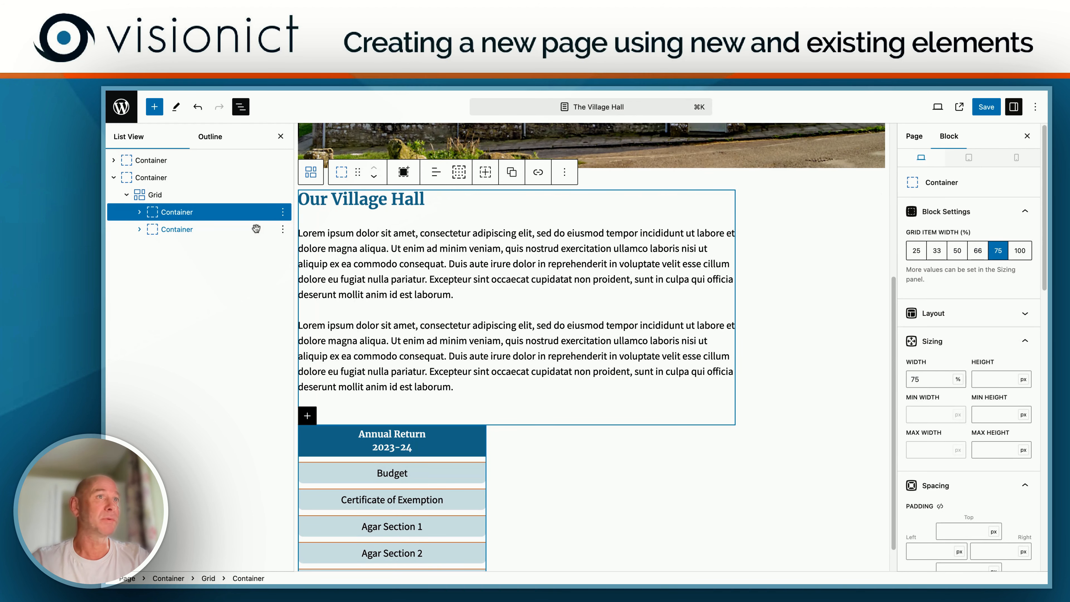
Step: Set the grid item width to 75% for the text container and 25% for the Annual Return column
click(978, 251)
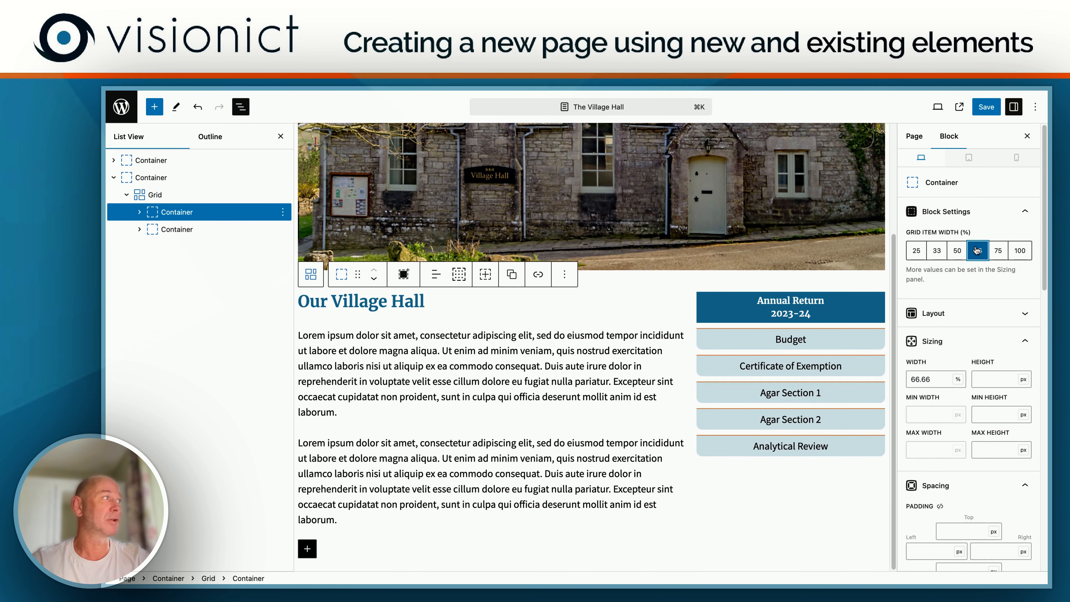
click(998, 252)
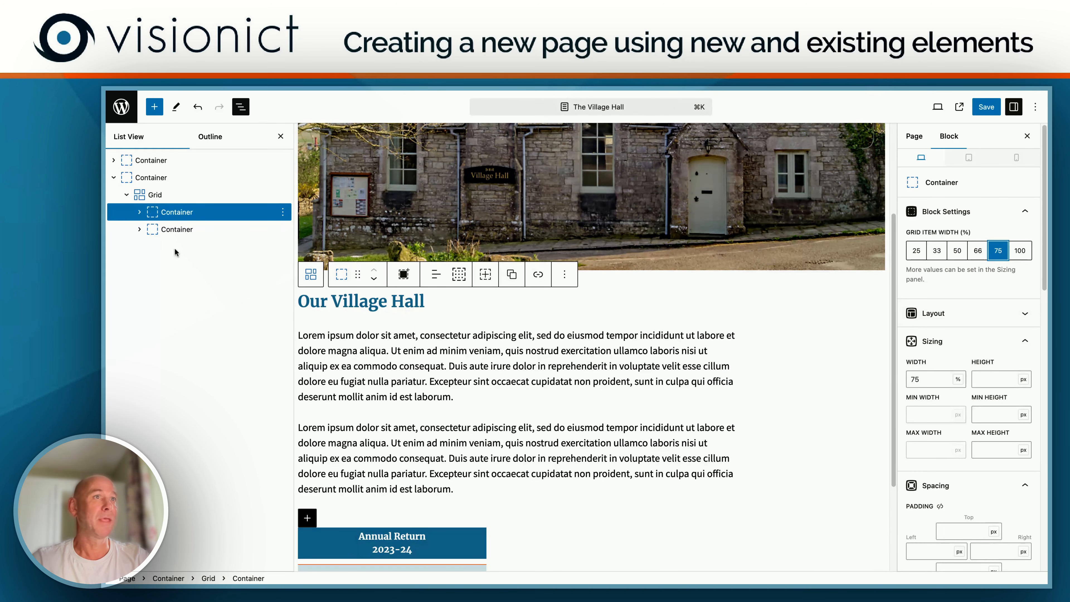
click(181, 230)
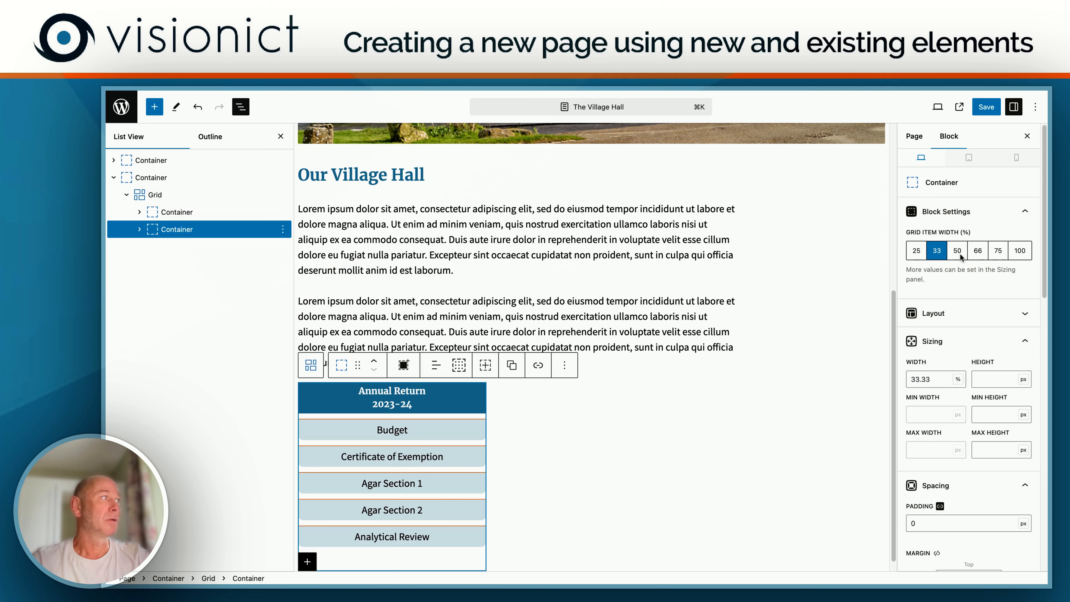
click(915, 252)
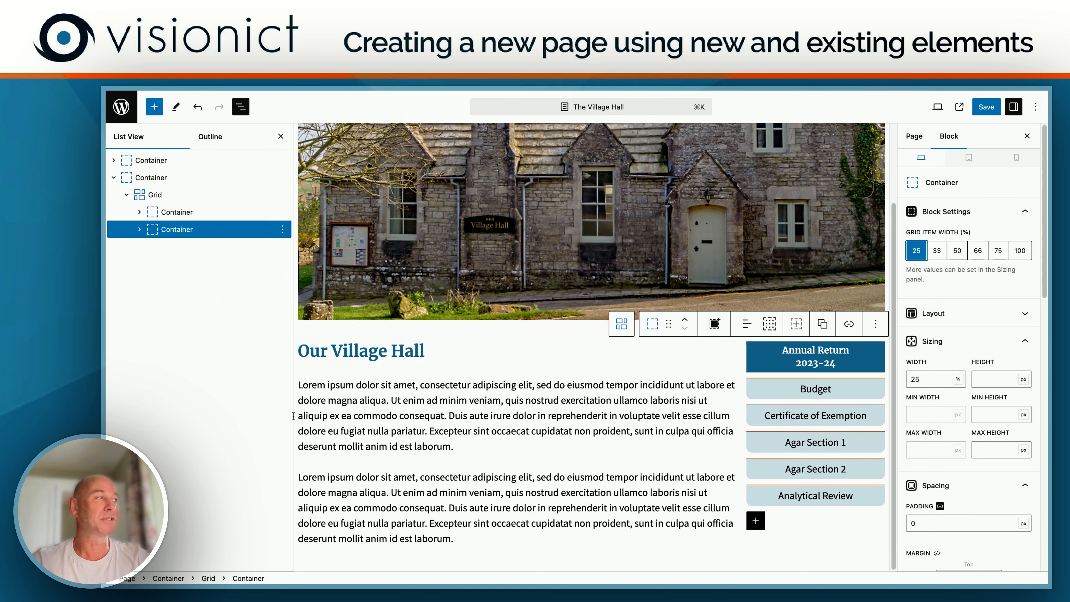
Step: Set the grid item width of both the text container and the Annual Return column to 50%
click(177, 212)
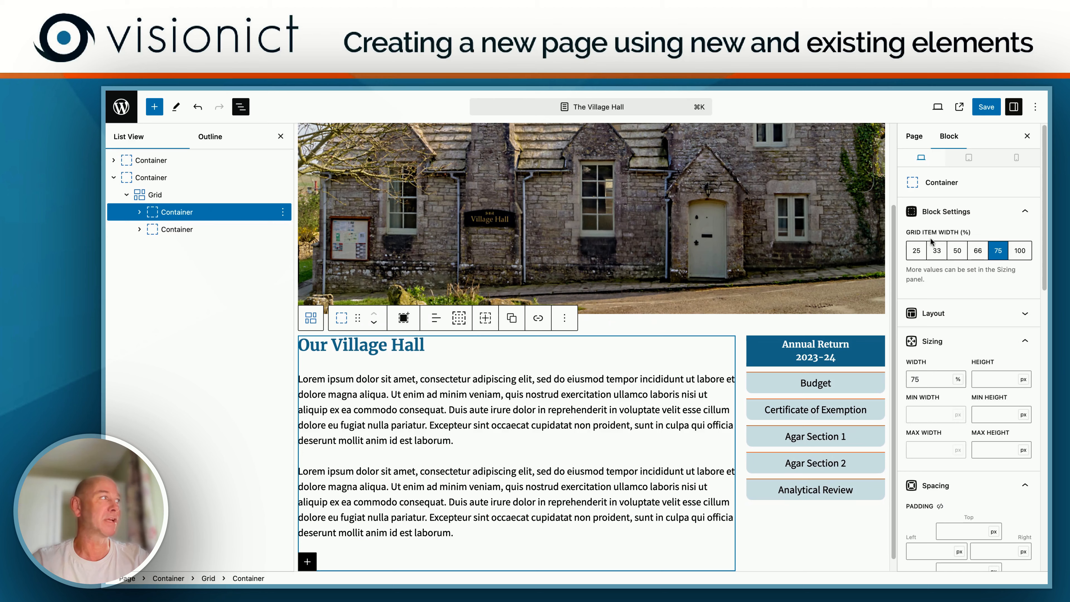
click(954, 252)
click(236, 229)
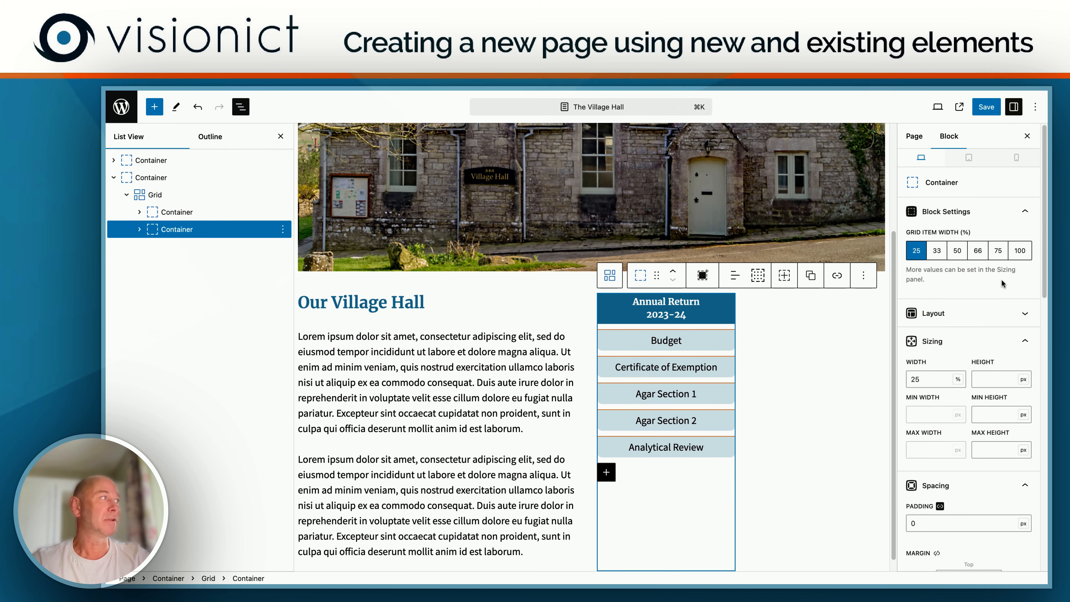
click(957, 252)
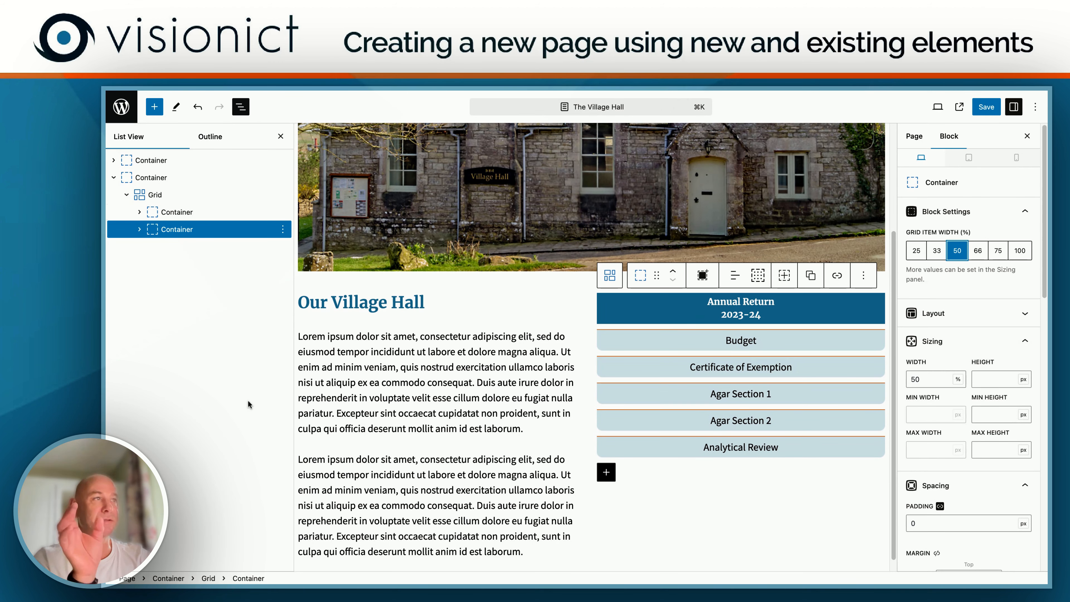
Step: Set the text container's grid item width to 66% and the Annual Return column's to 33%, and save the page
click(176, 212)
click(978, 251)
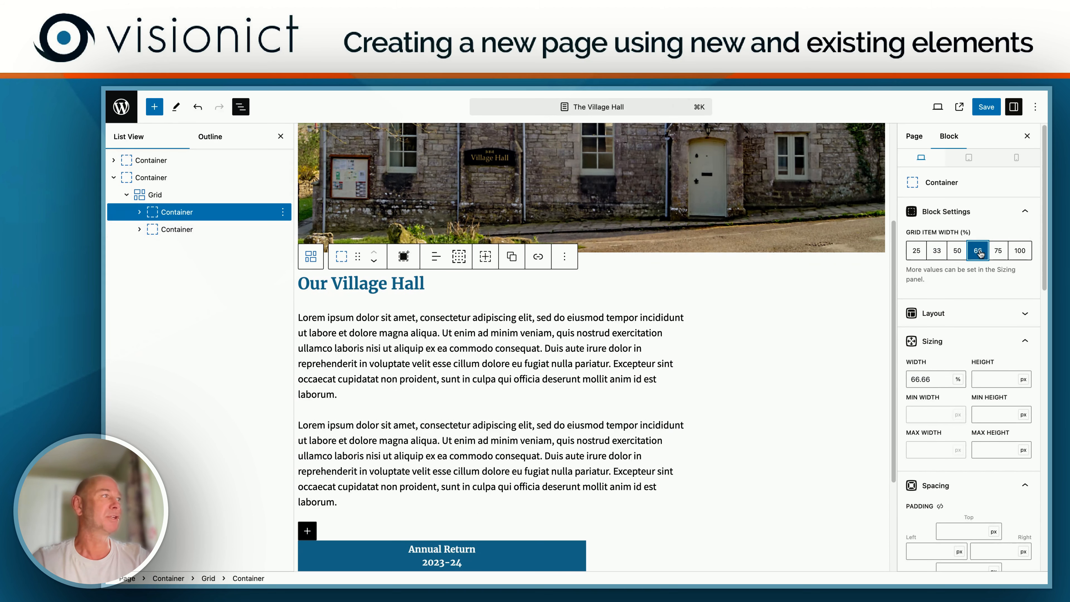
click(174, 229)
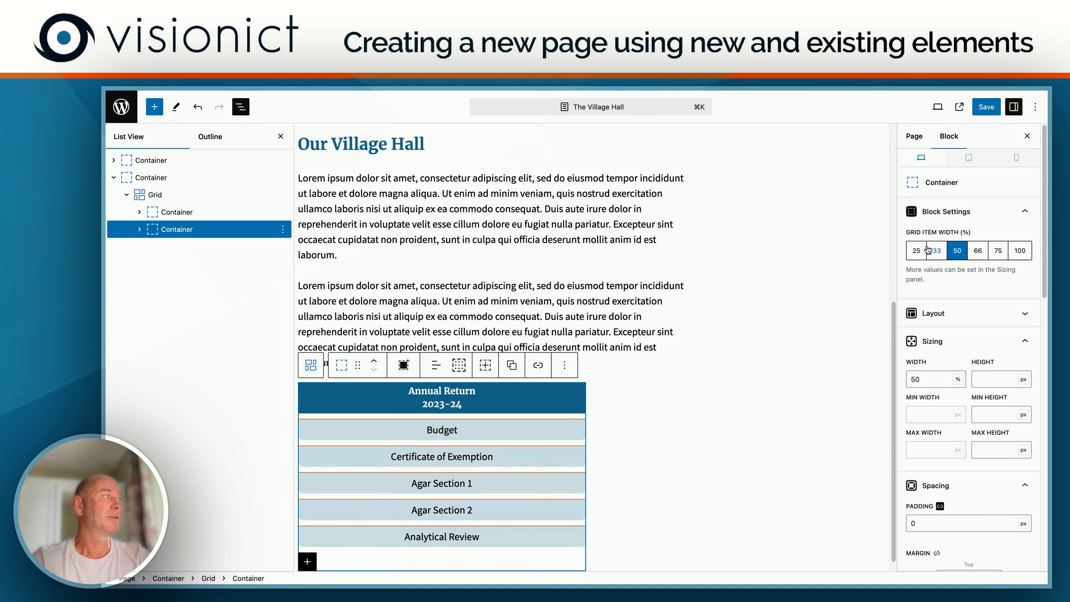
click(937, 250)
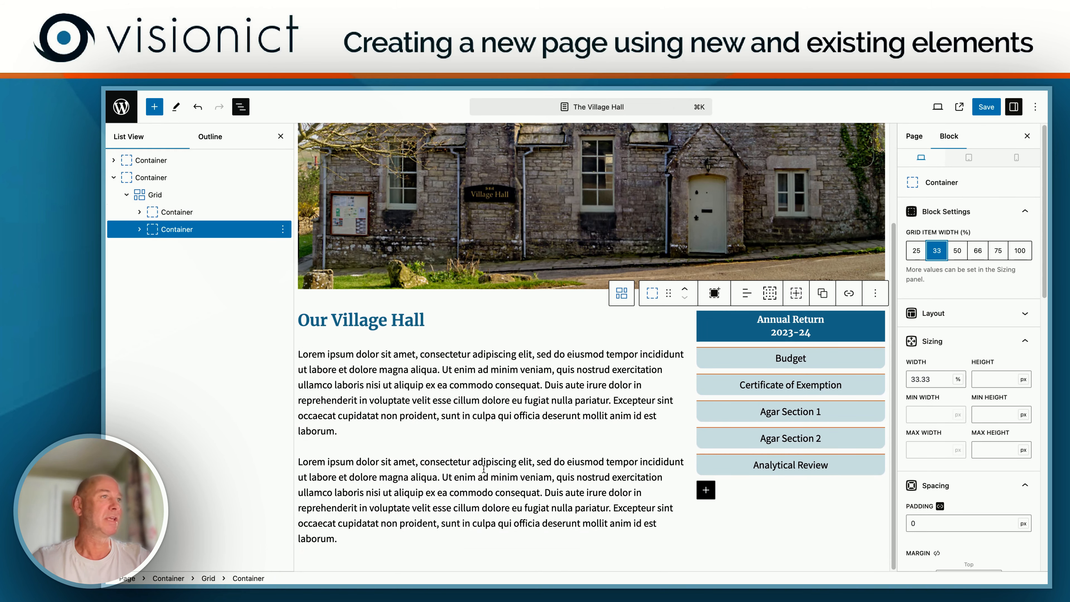
click(986, 107)
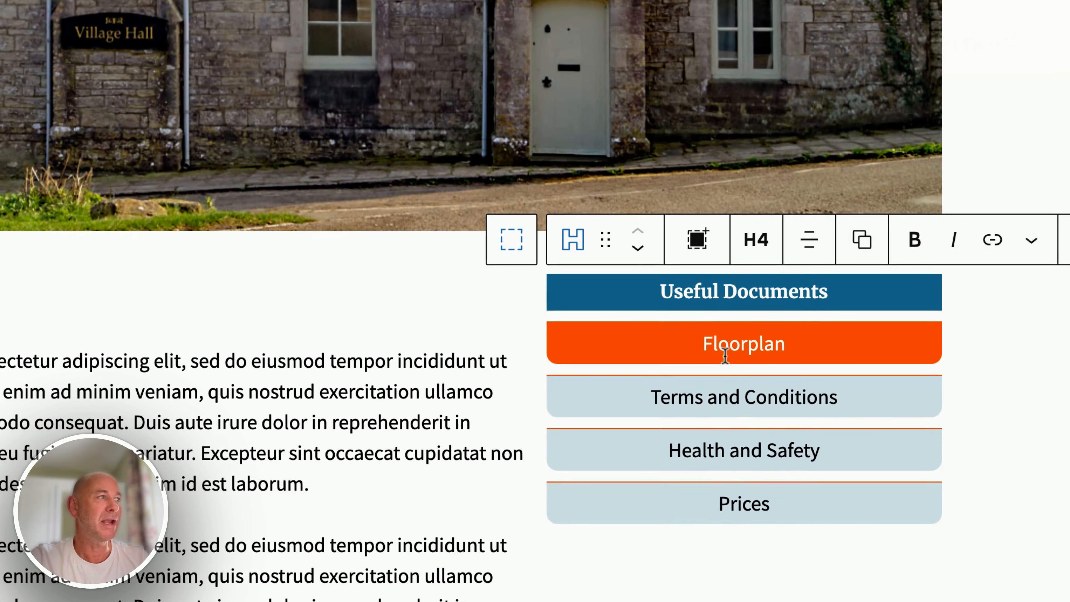
click(733, 343)
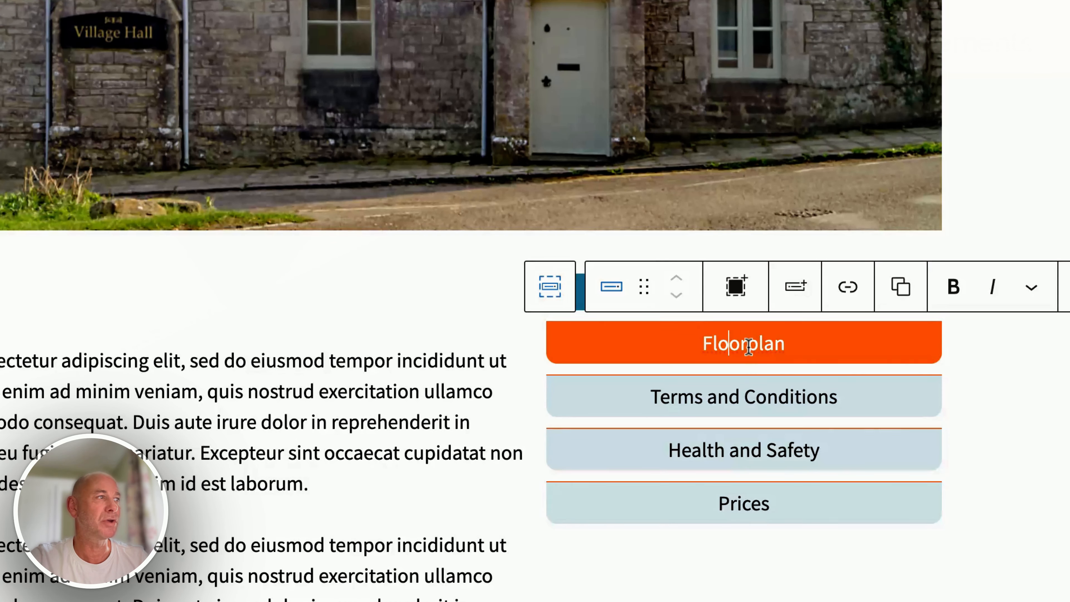
click(730, 401)
triple_click(729, 401)
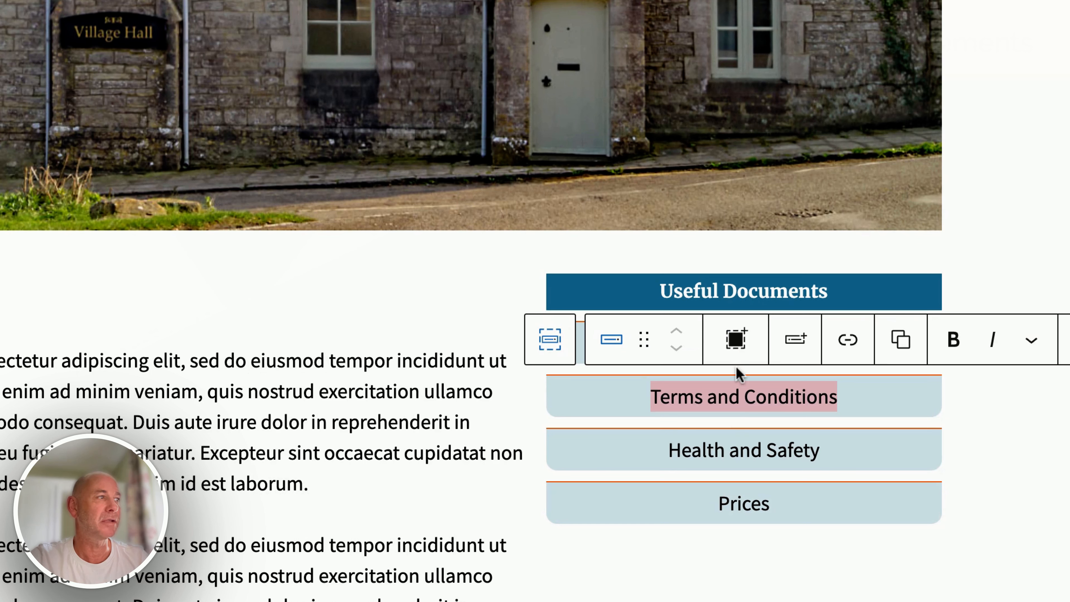
double_click(739, 503)
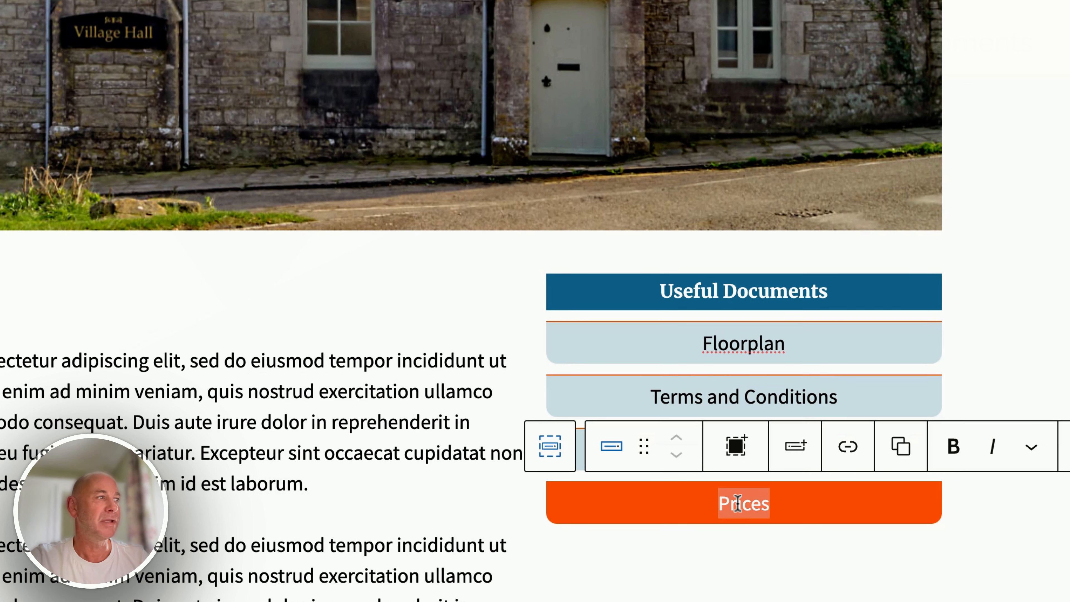
text(Prices)
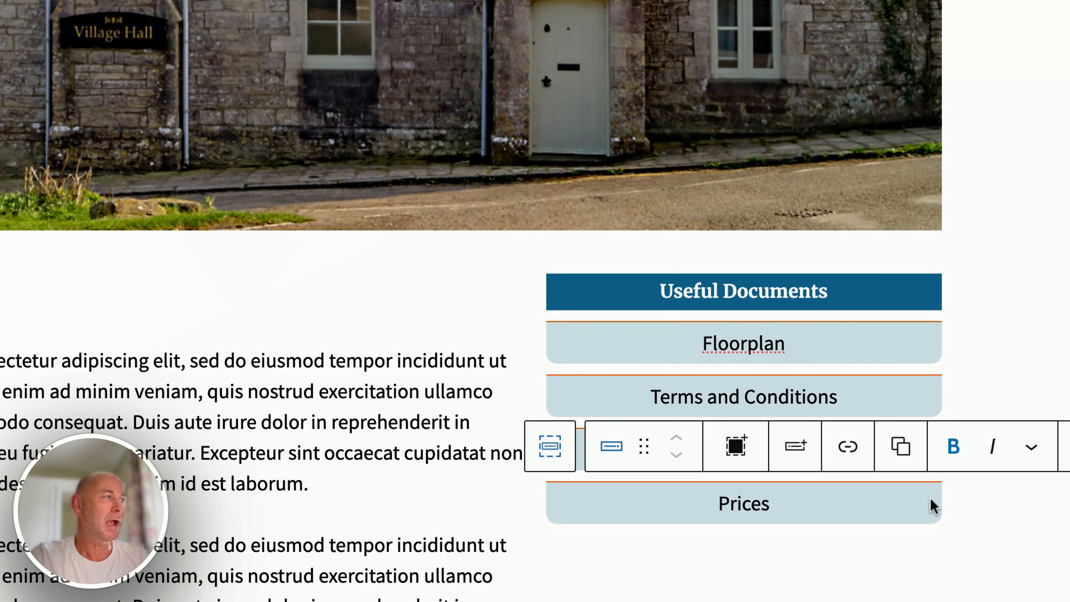
click(894, 599)
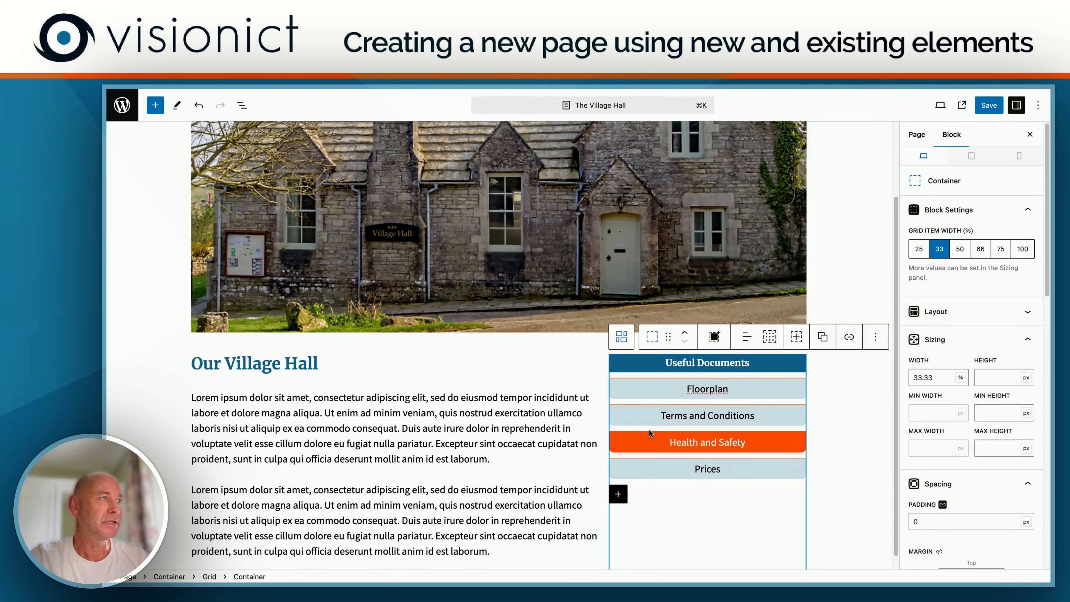
Step: Unlink the padding sides of the Useful Documents headline and set its top and bottom padding to 15 px
click(665, 365)
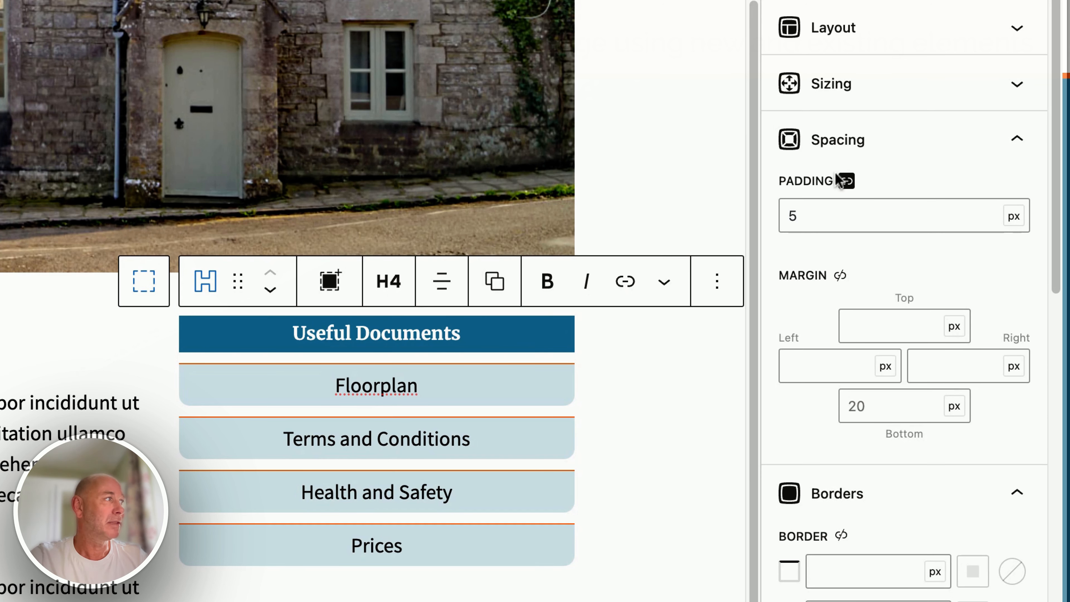
click(845, 181)
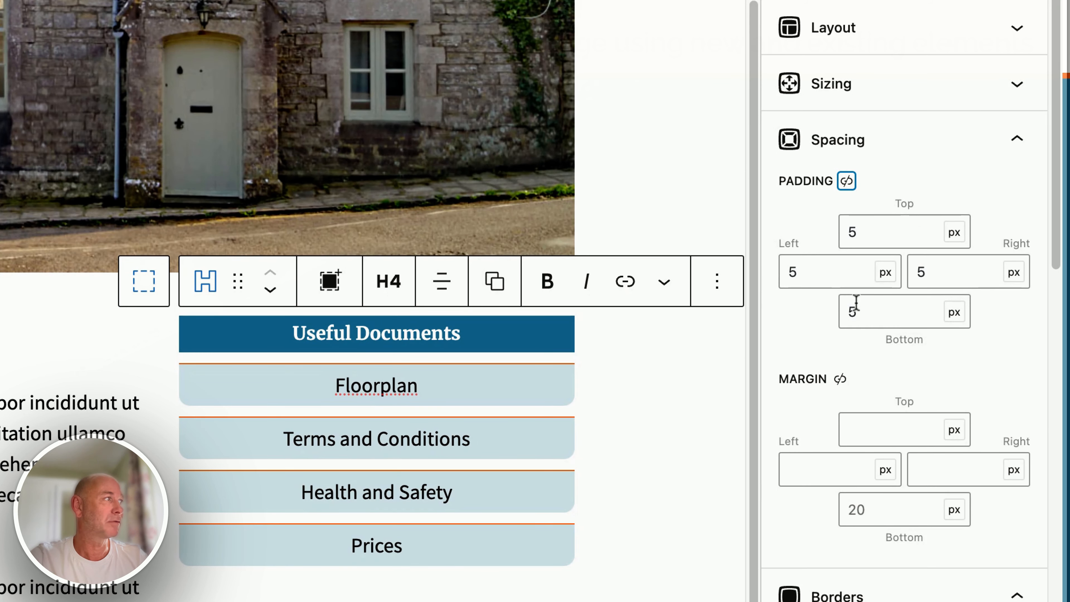
click(851, 230)
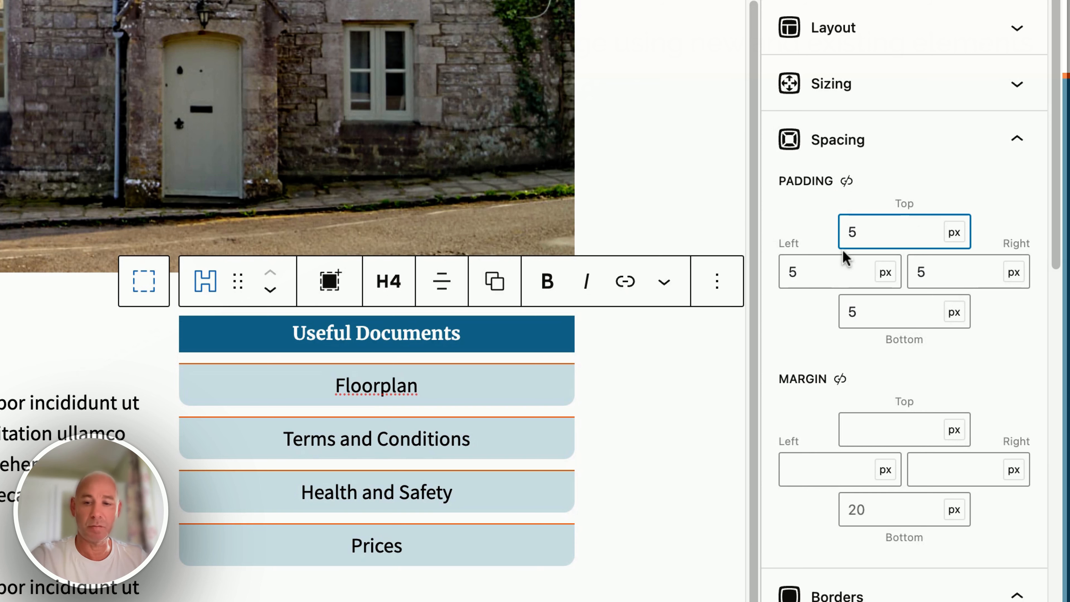
text(1)
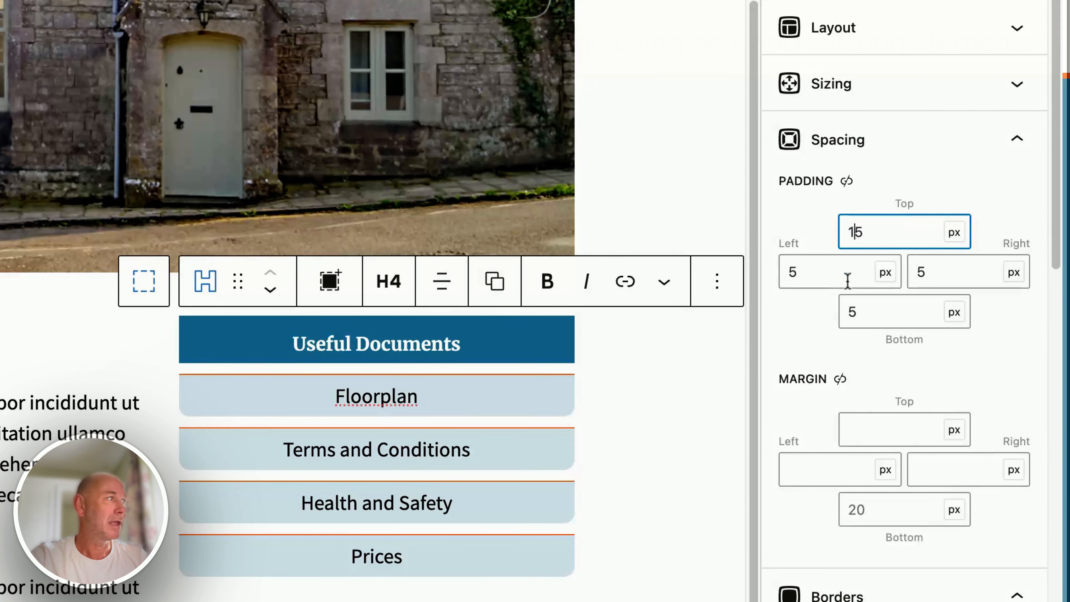
click(851, 311)
text(1)
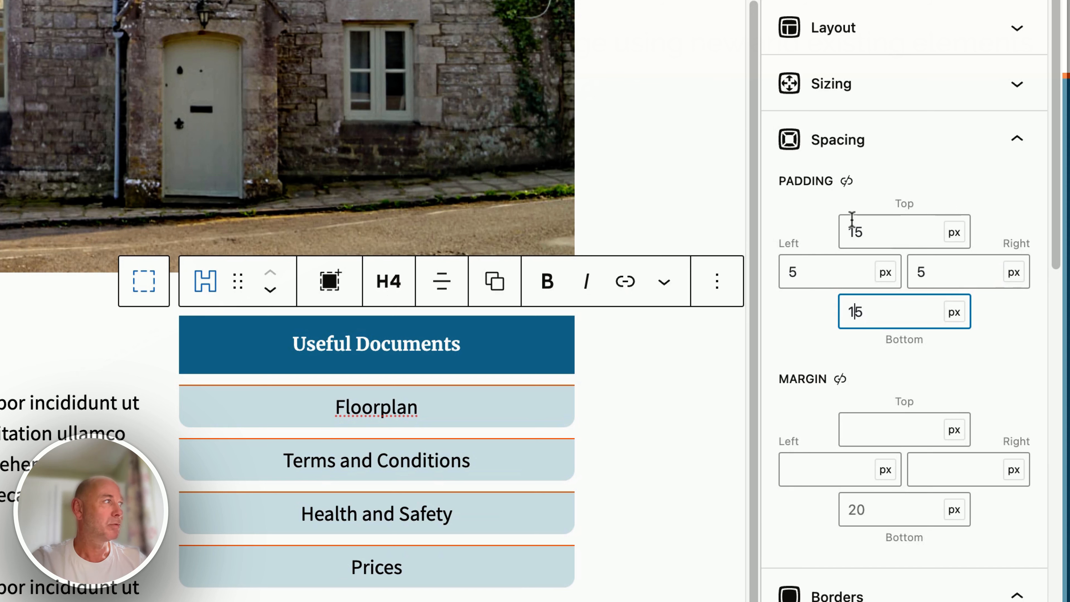
Step: Set the Useful Documents headline's top and bottom padding to 10 px and save the page
drag(863, 234, 857, 235)
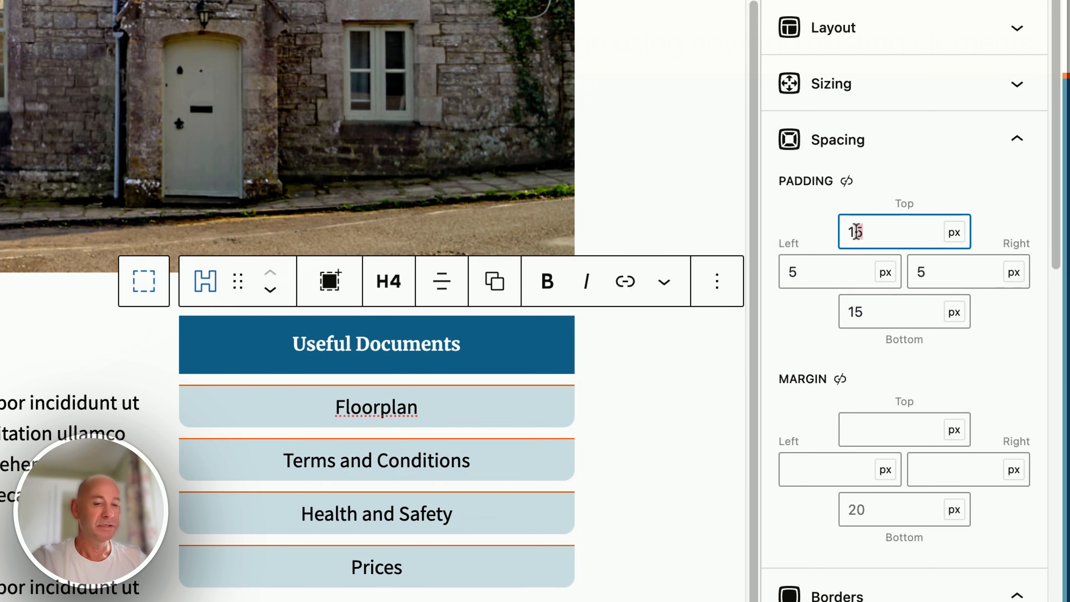
text(0)
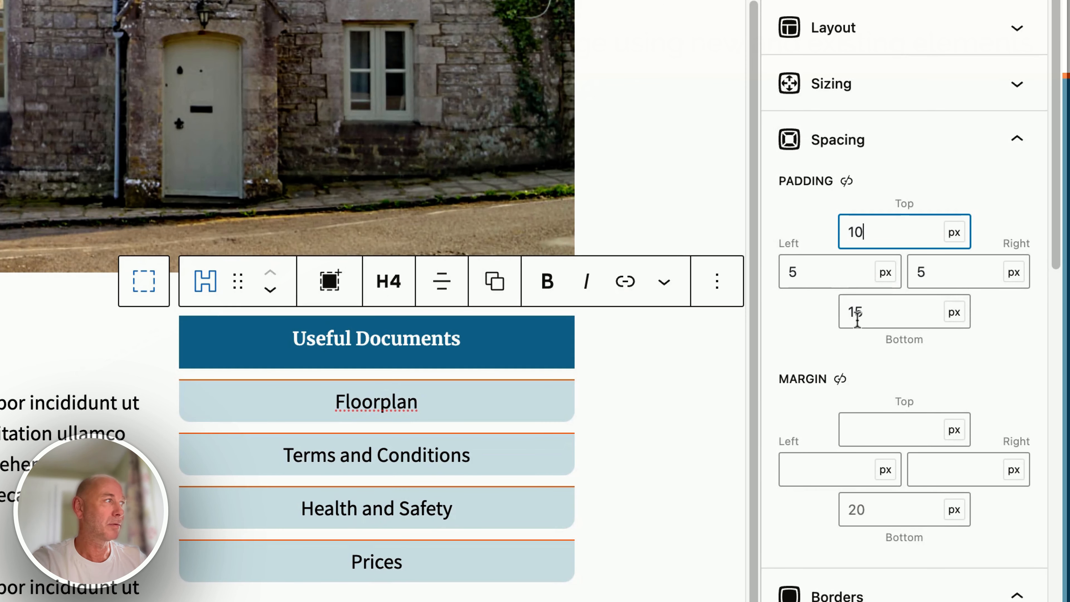
double_click(855, 312)
text(10)
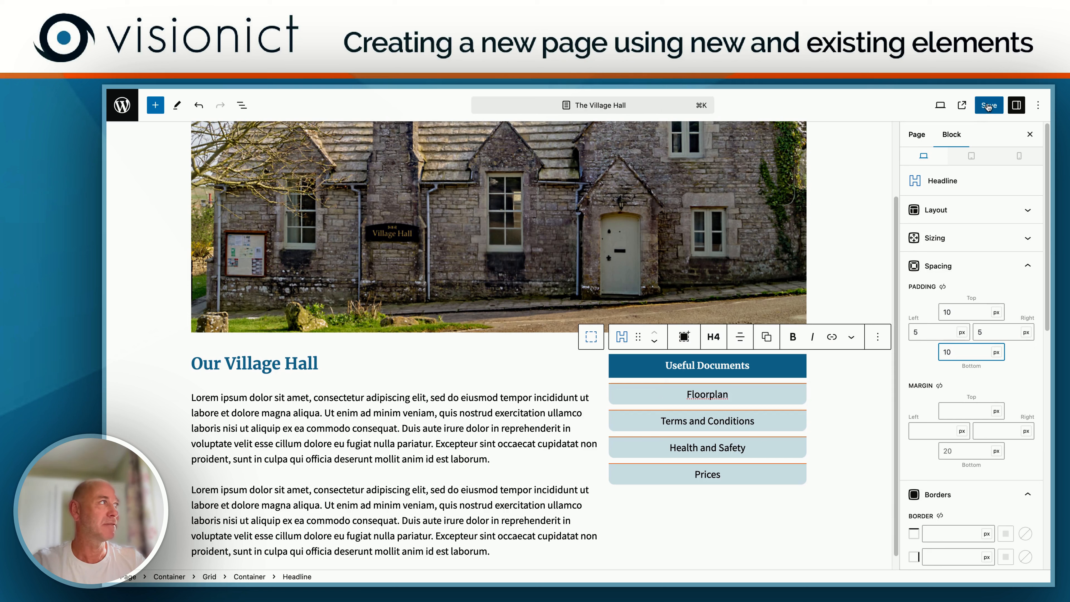
click(988, 106)
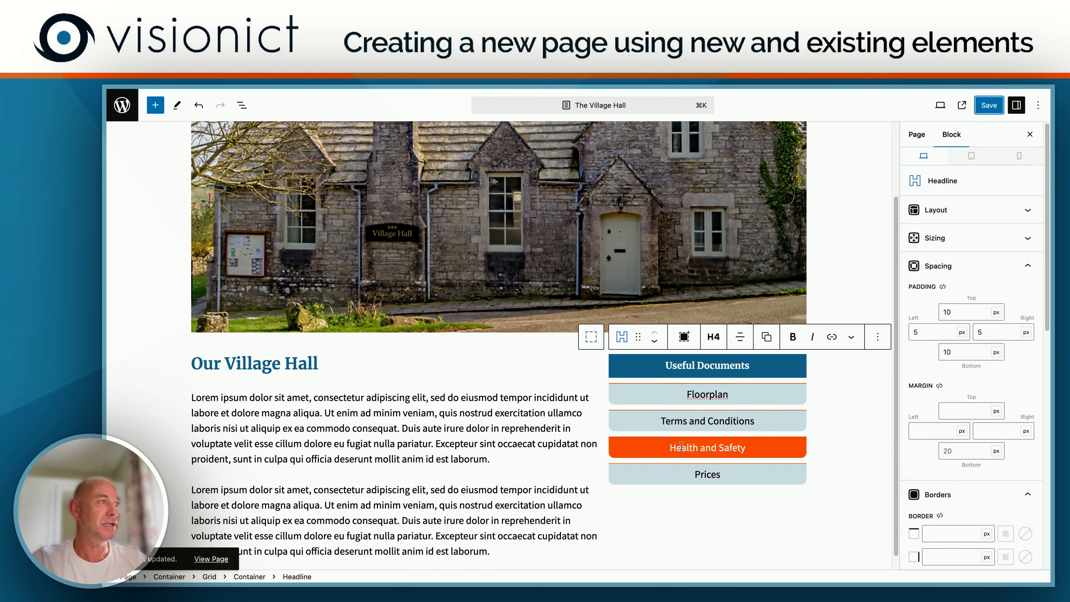
drag(690, 393, 726, 395)
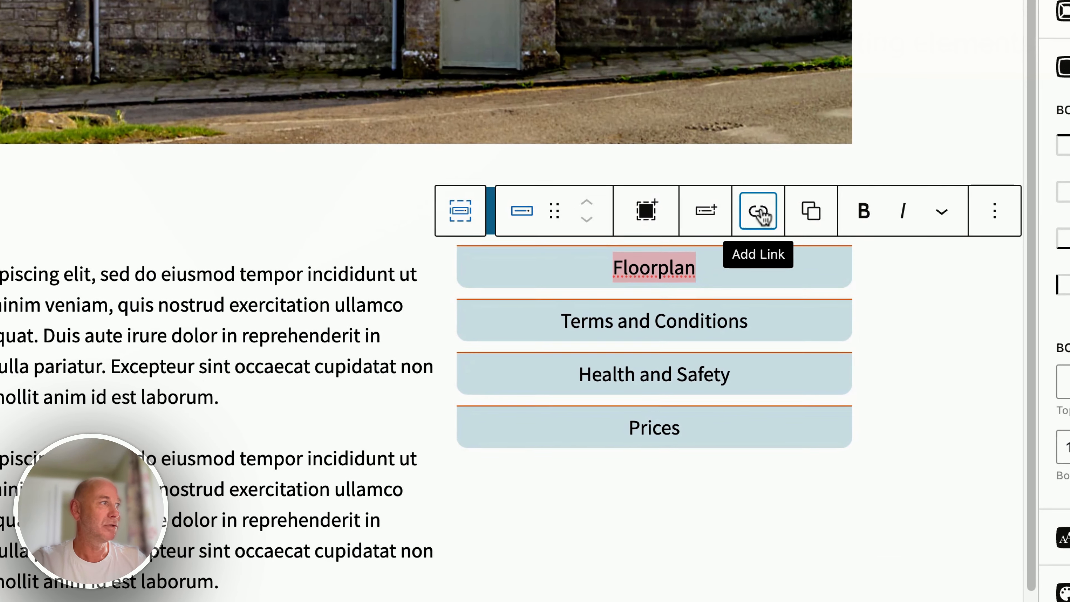
click(758, 211)
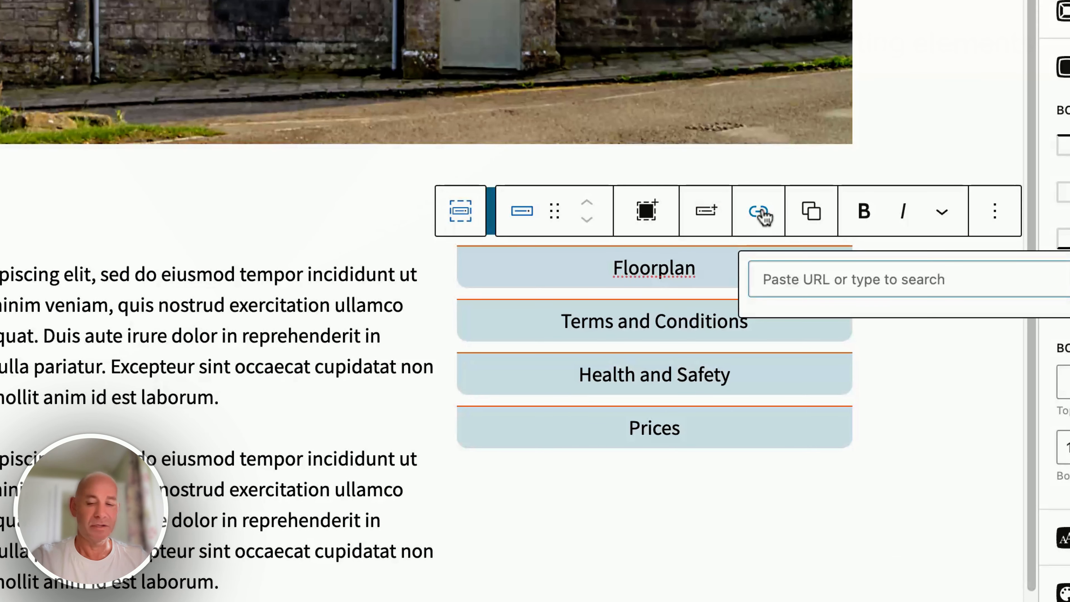
key(shift+f)
text(loor)
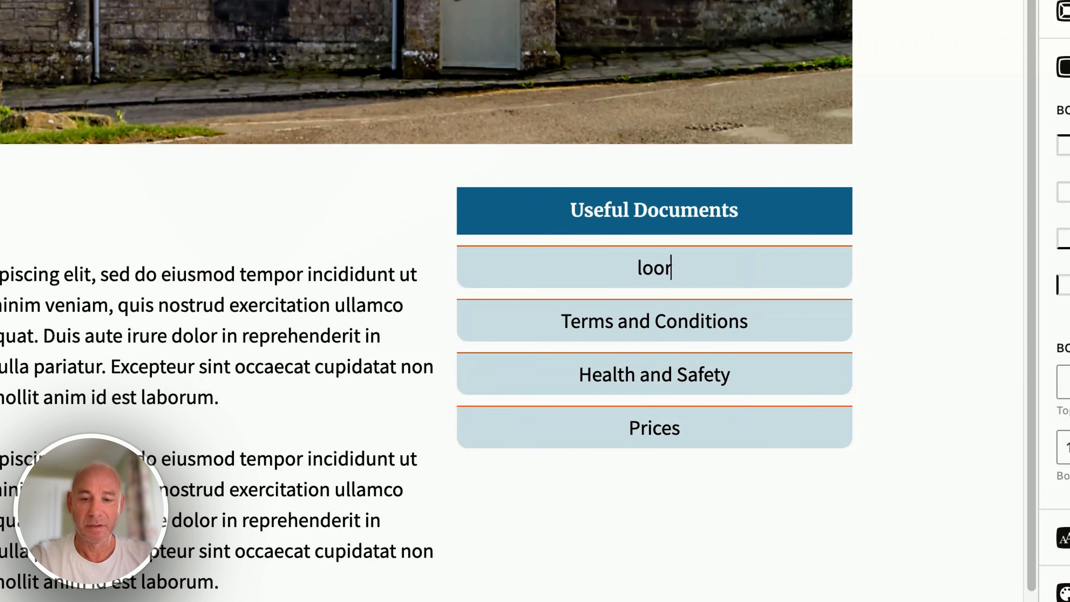
text(plan)
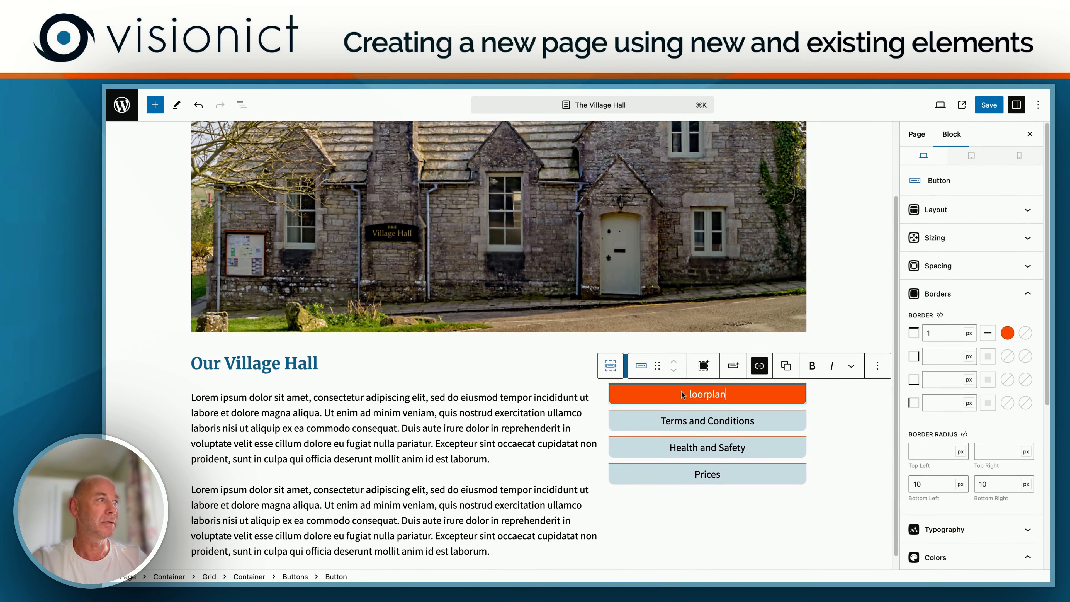
click(687, 395)
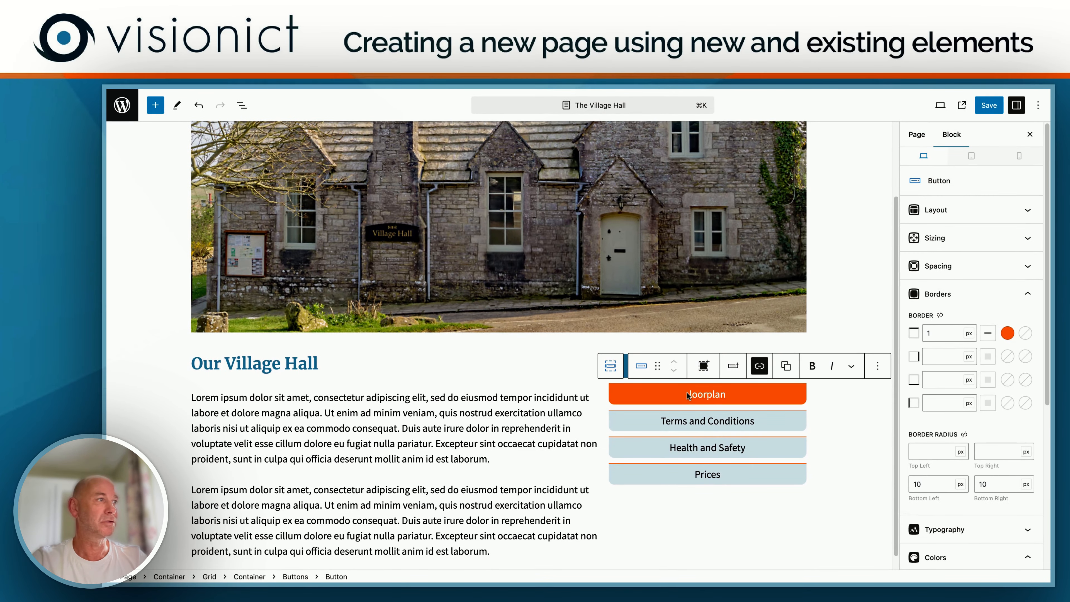
text(F)
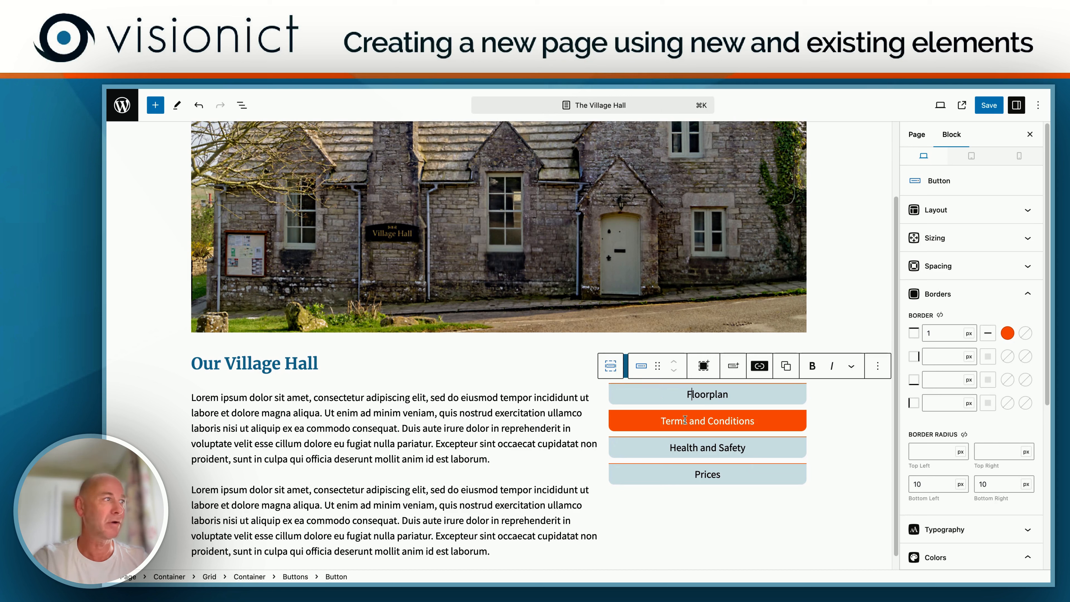
Step: Link the Floorplan button to the Floorplan item found by searching, with the link opening in a new tab
drag(697, 393, 729, 392)
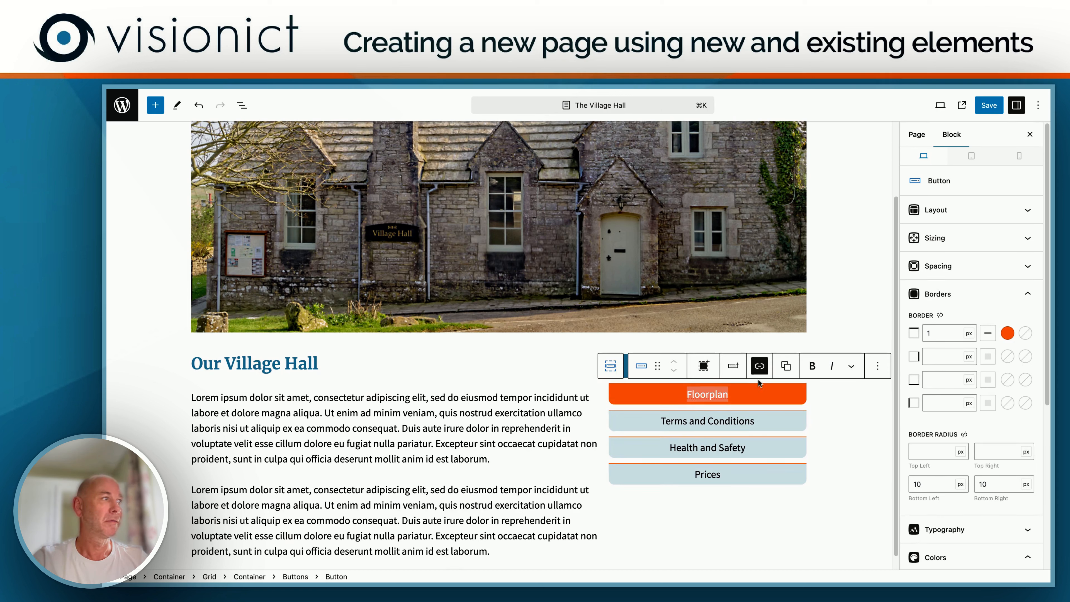
click(760, 366)
text(Floorplan)
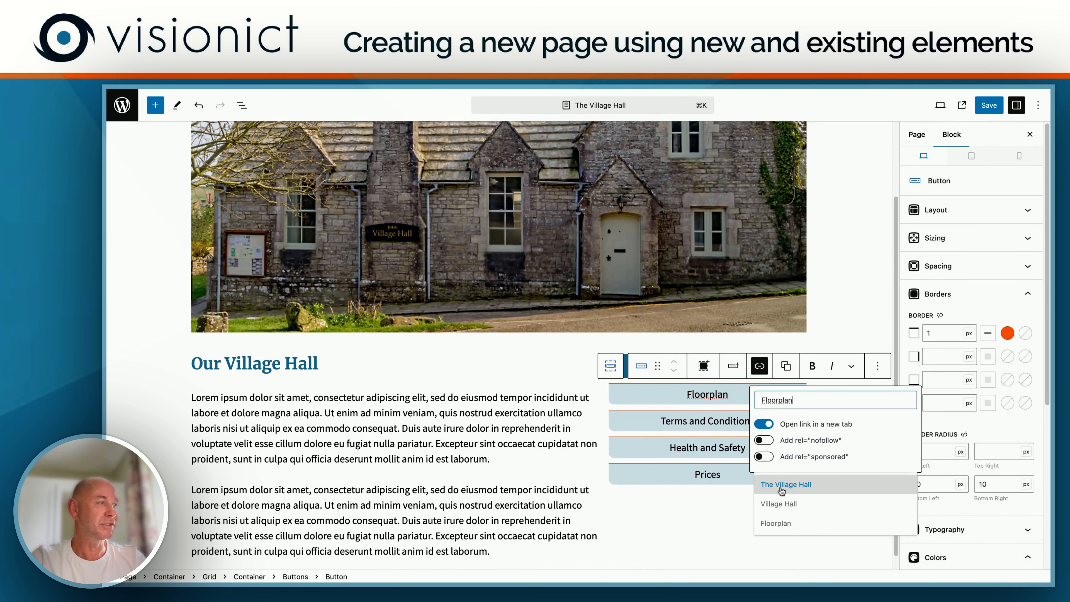
click(775, 524)
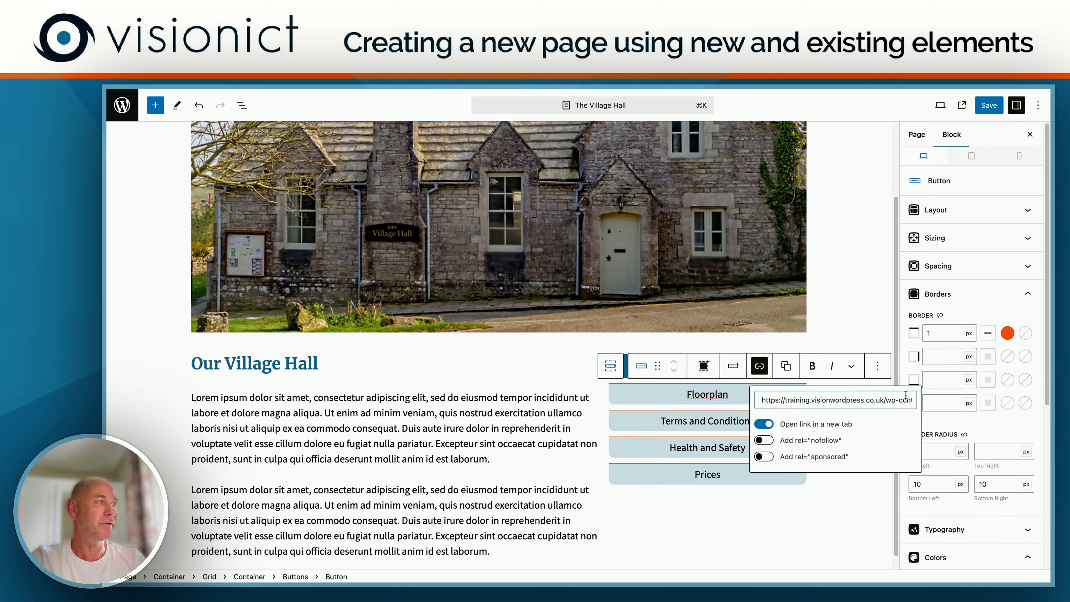
click(763, 425)
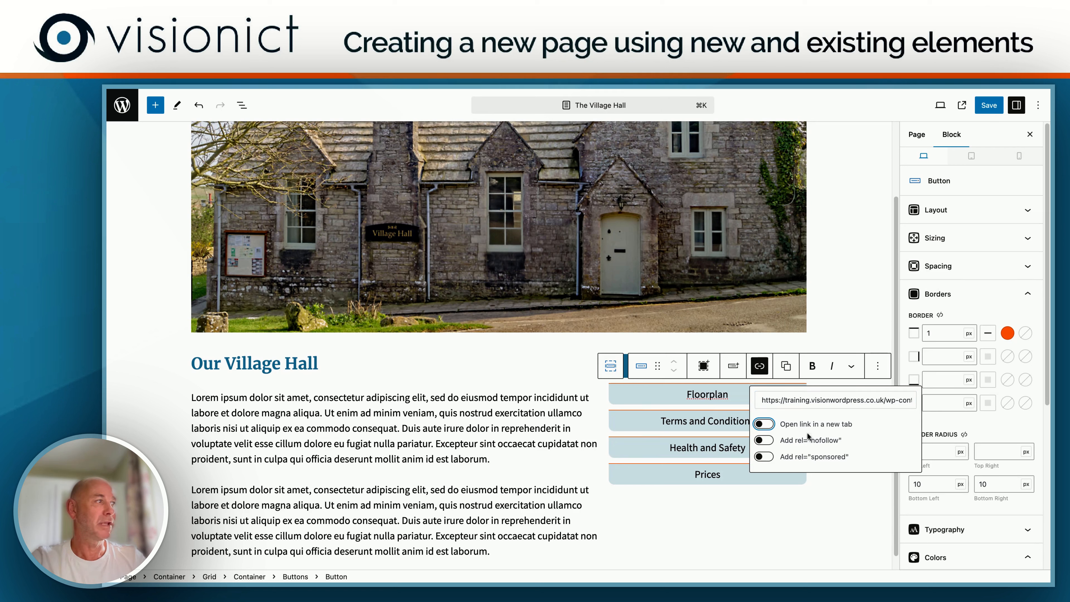
click(771, 427)
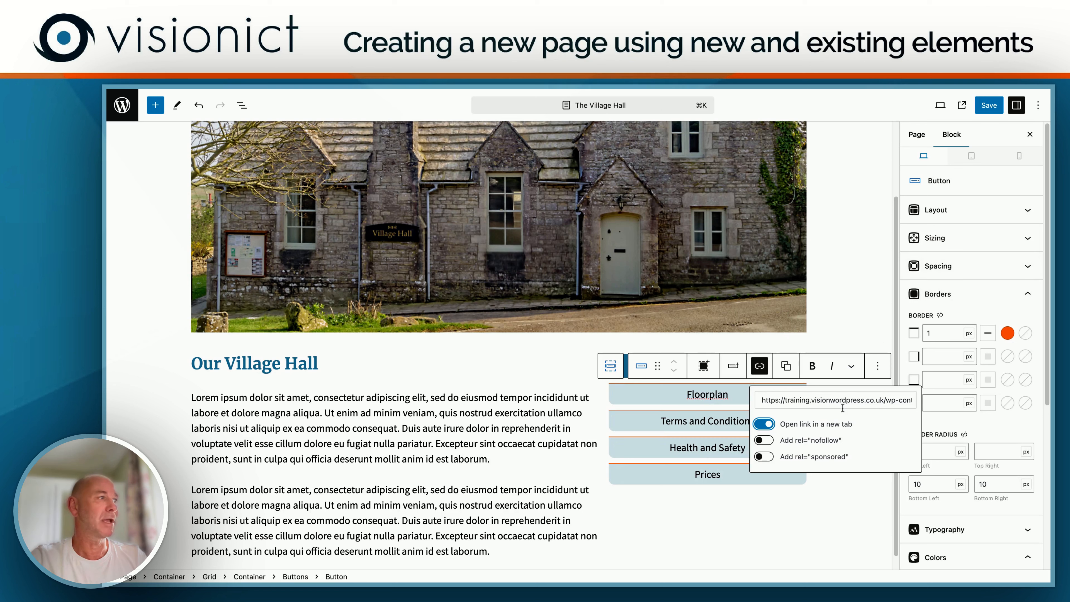
Step: Save the page and view the published Village Hall page with its text and Useful Documents column
click(990, 105)
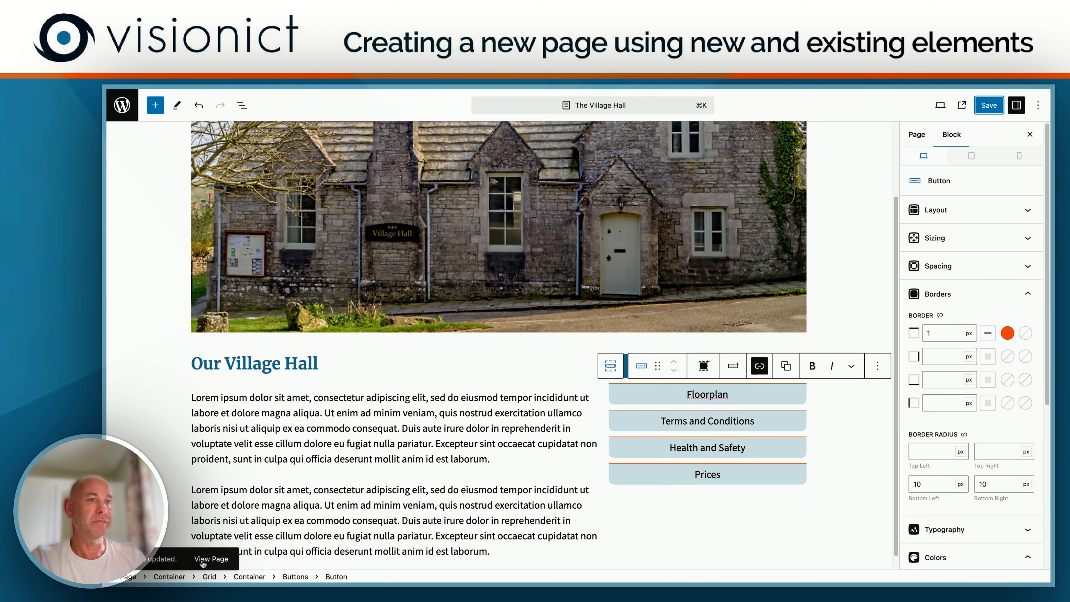
key(ctrl+Tab)
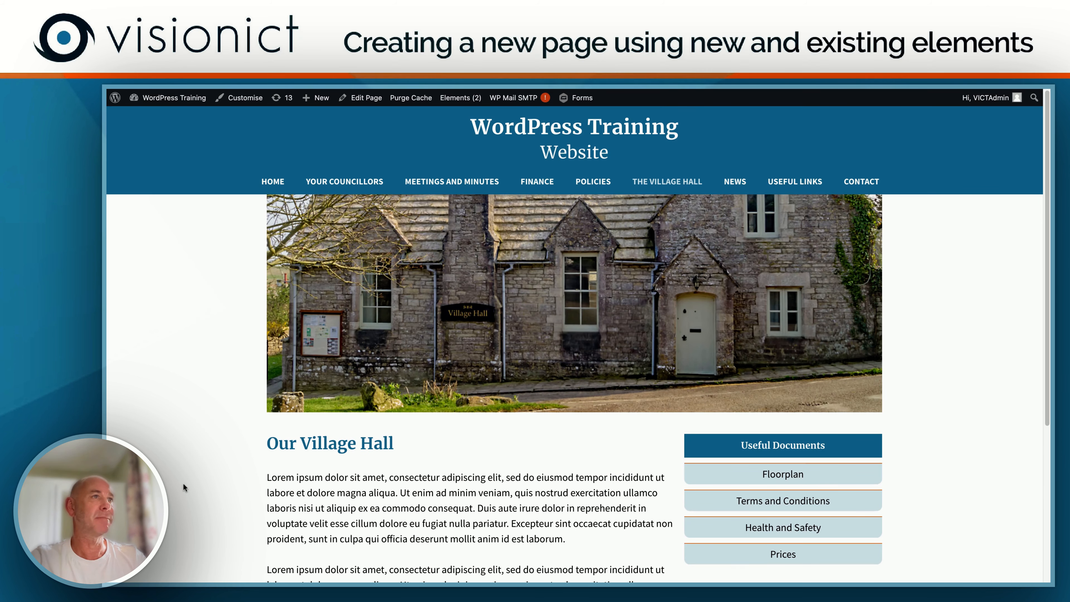
scroll(441, 435, down, 3)
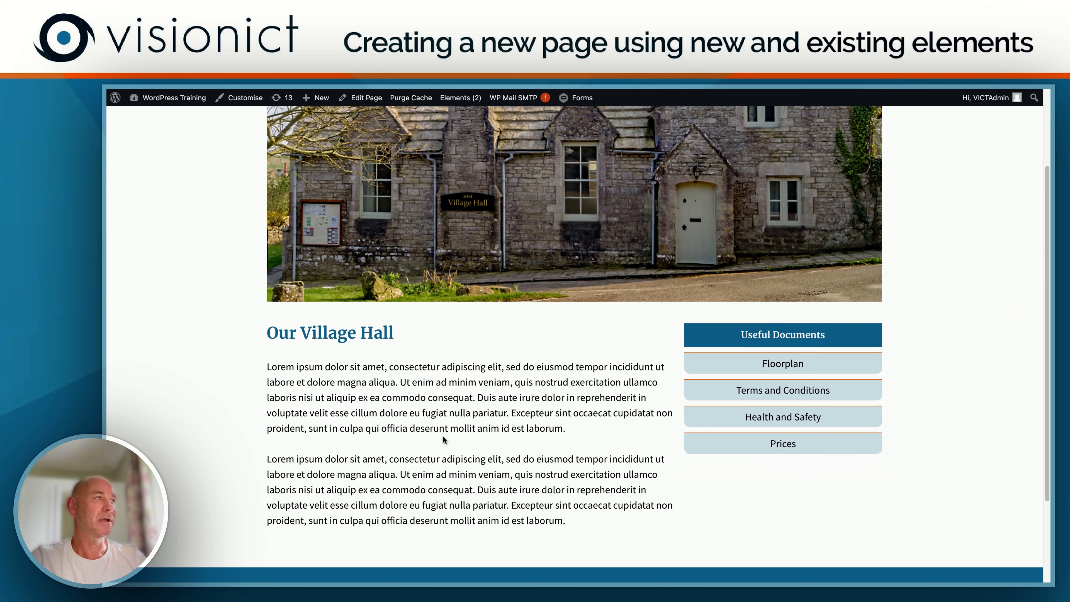